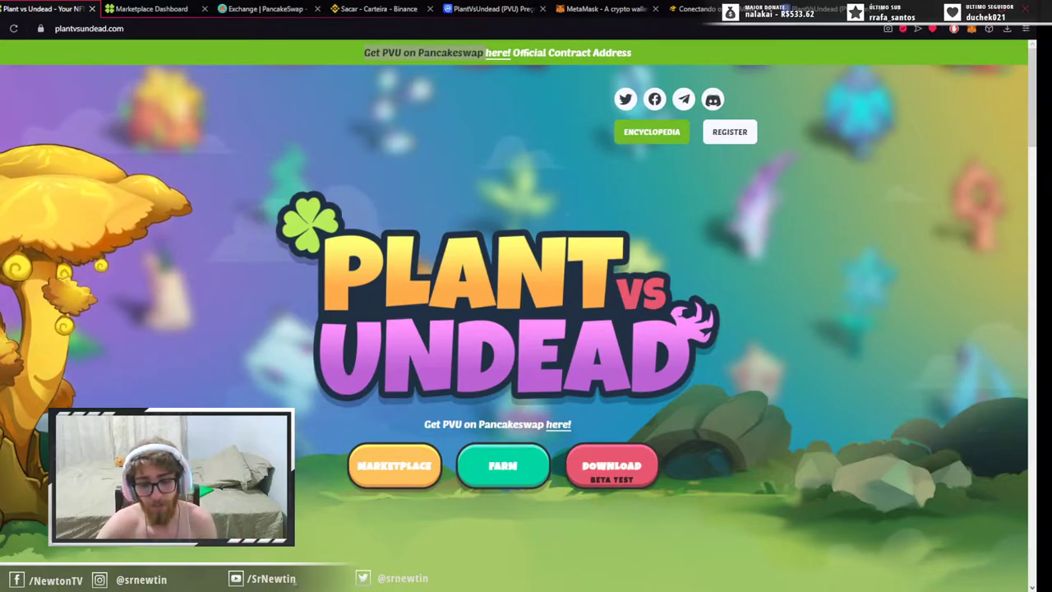
Step: Switch to Binance and start a fiat deposit with BRL (Brazilian Real) as the deposit currency
key("ctrl+4")
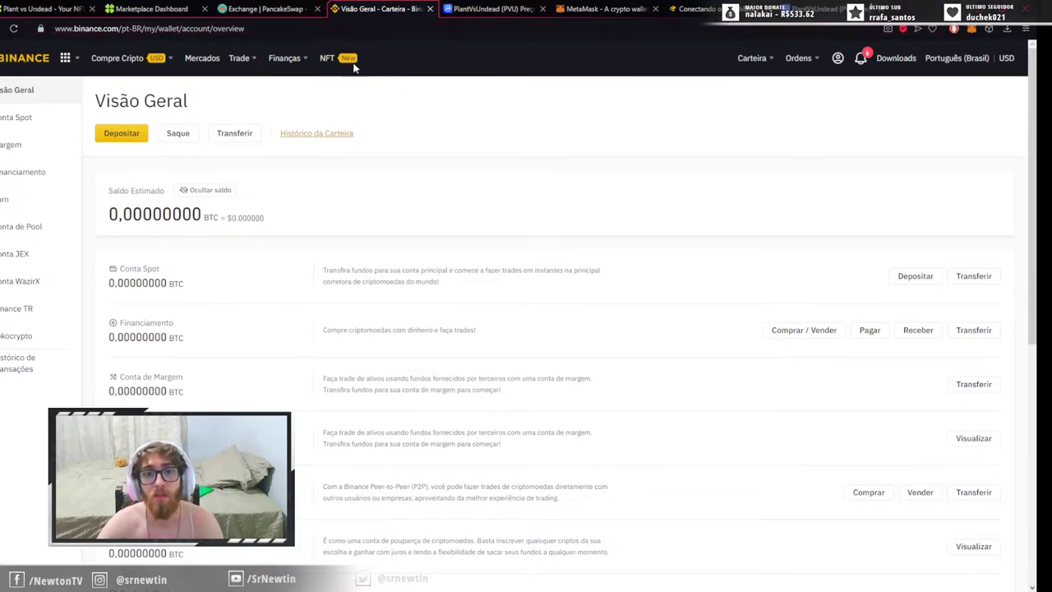
mouse_move(751, 57)
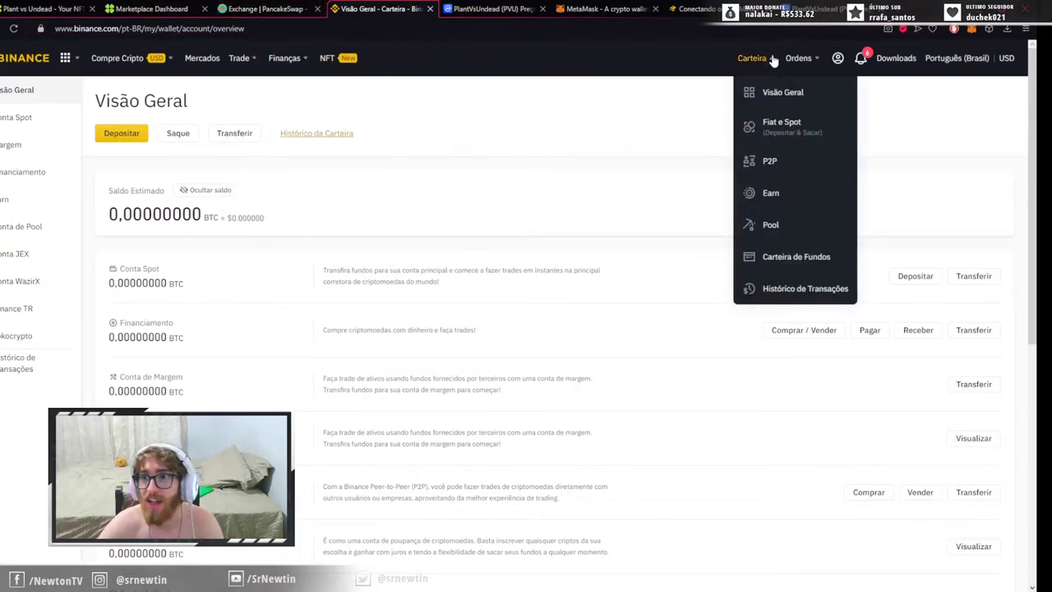
left_click(119, 136)
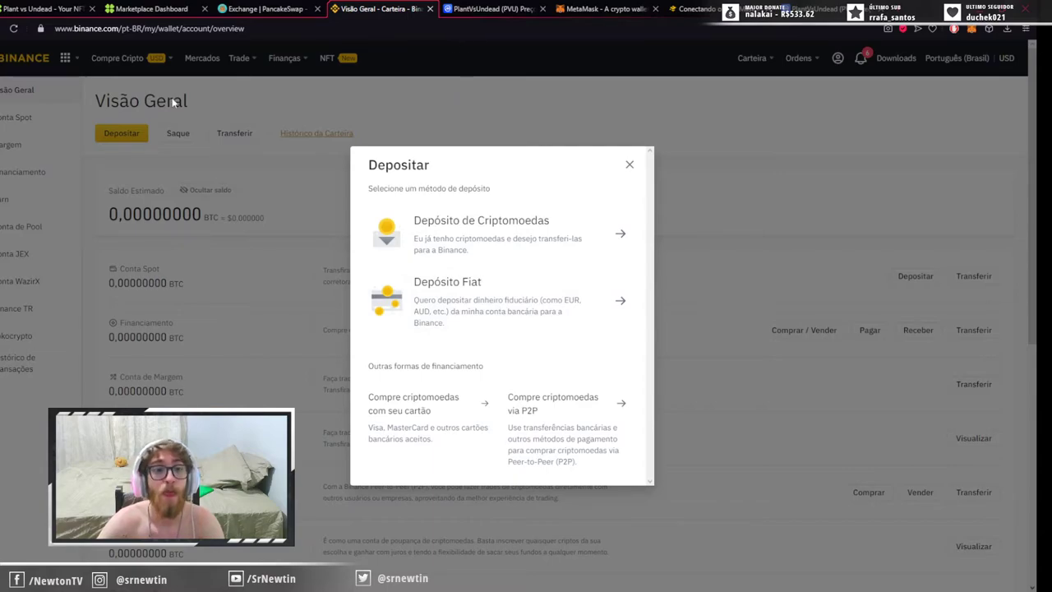
left_click(491, 296)
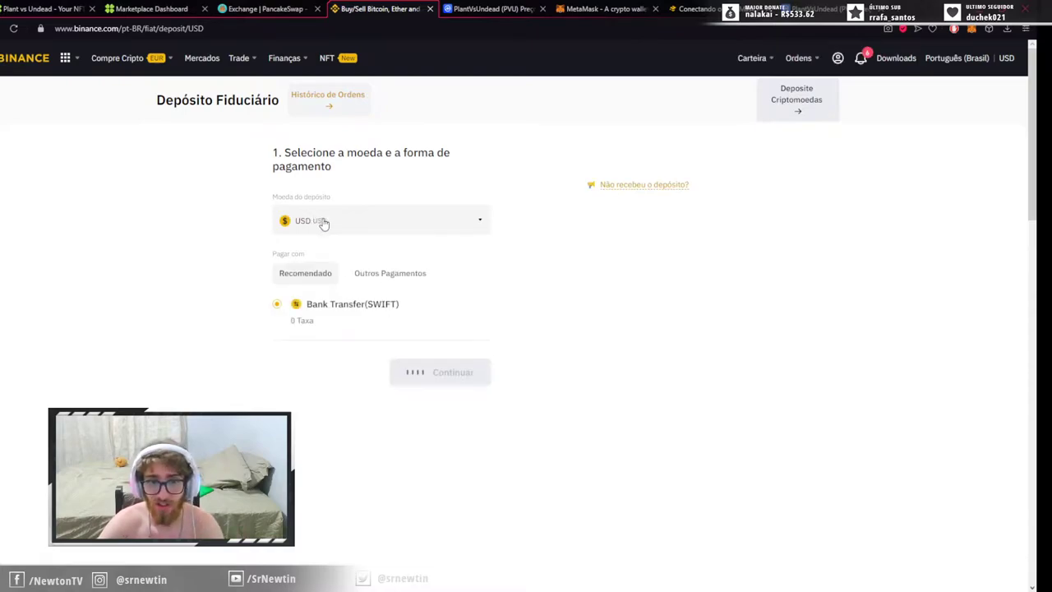
left_click(325, 222)
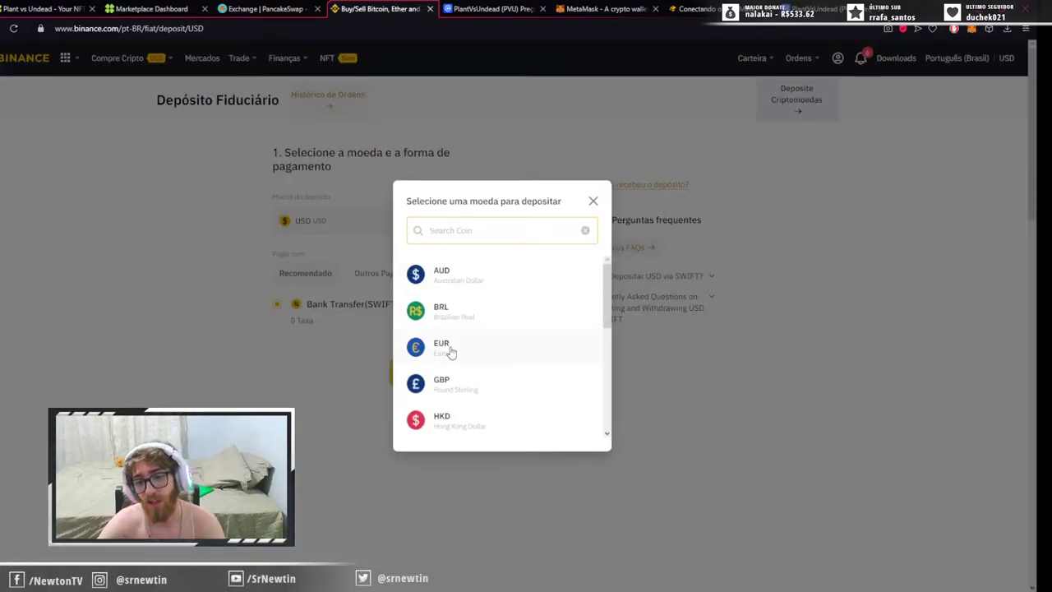
left_click(450, 315)
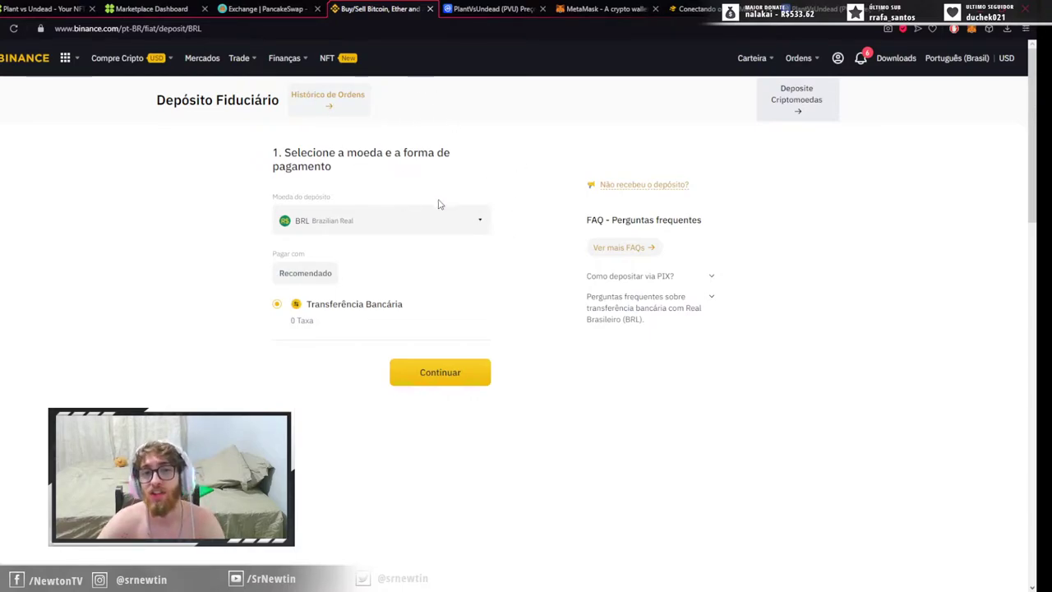
Step: Check the PlantVsUndead (PVU) price in reais on CoinMarketCap and view the five-token cost in the Calculator
left_click(467, 10)
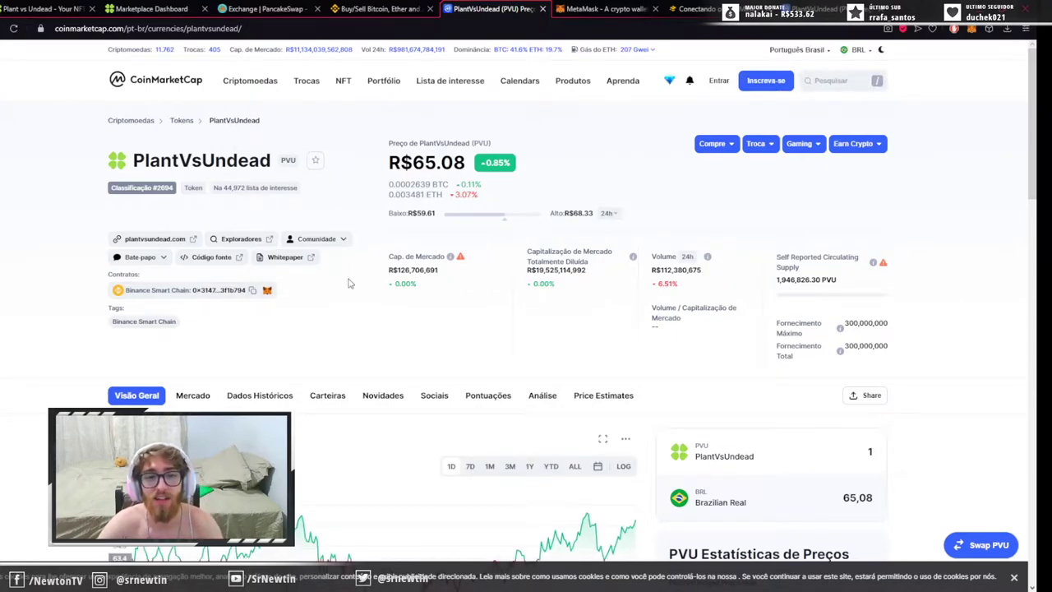
scroll(419, 214, "down", 3)
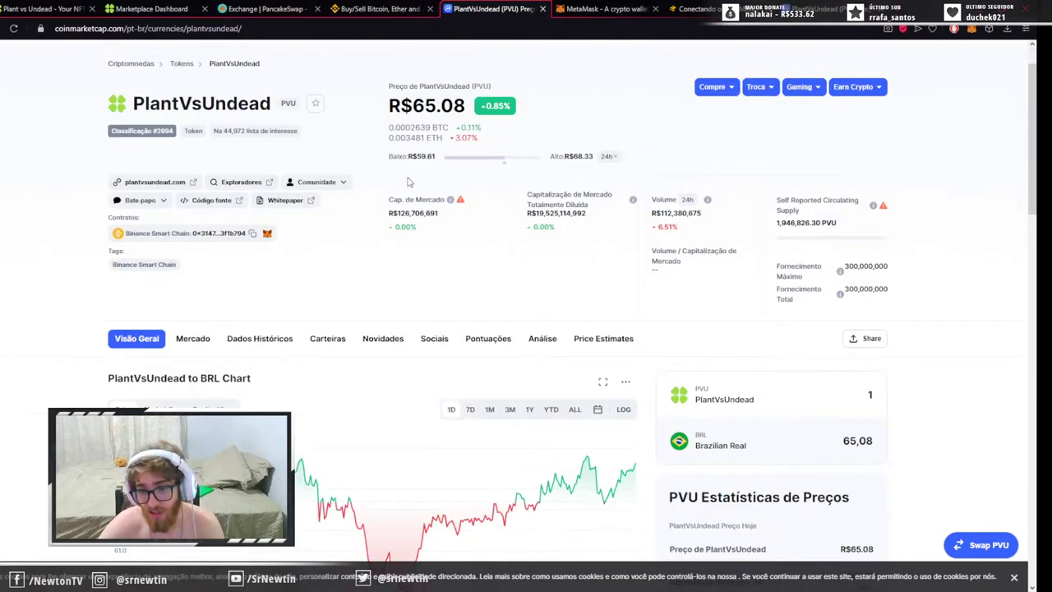
scroll(489, 364, "up", 3)
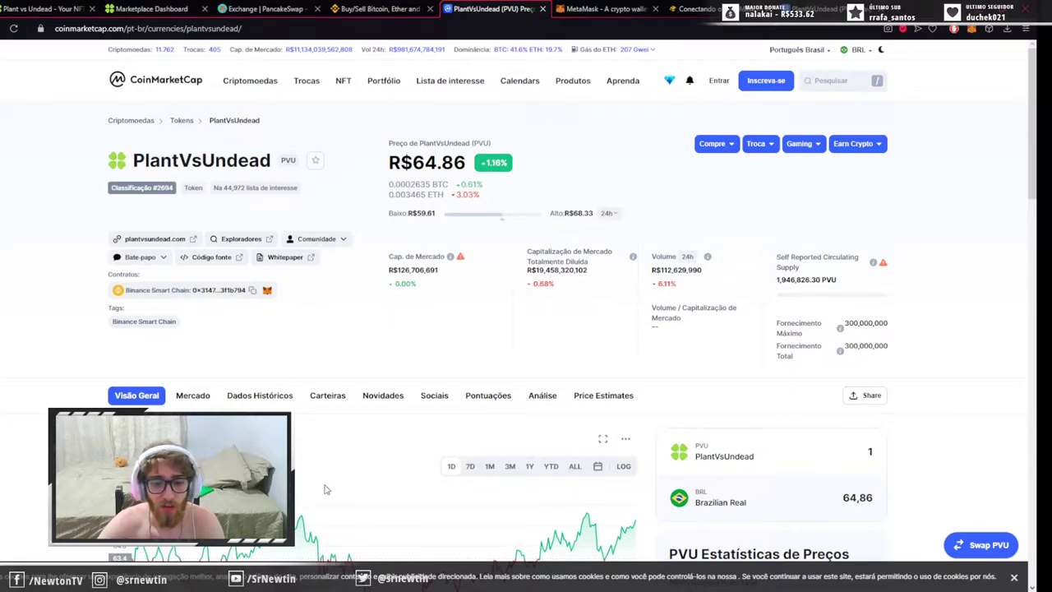
key("alt+Tab")
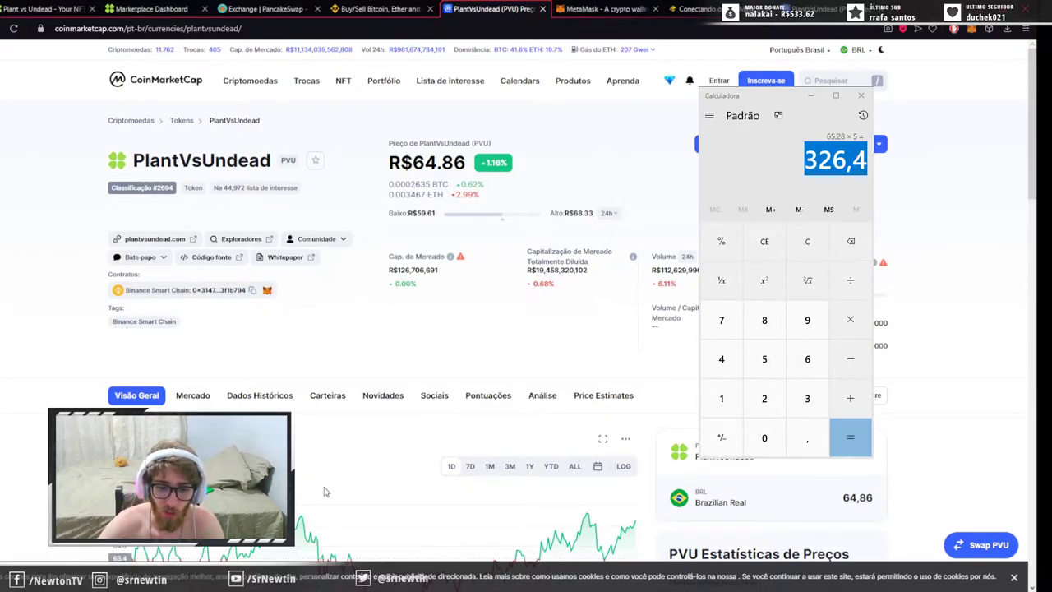
key("alt+Tab")
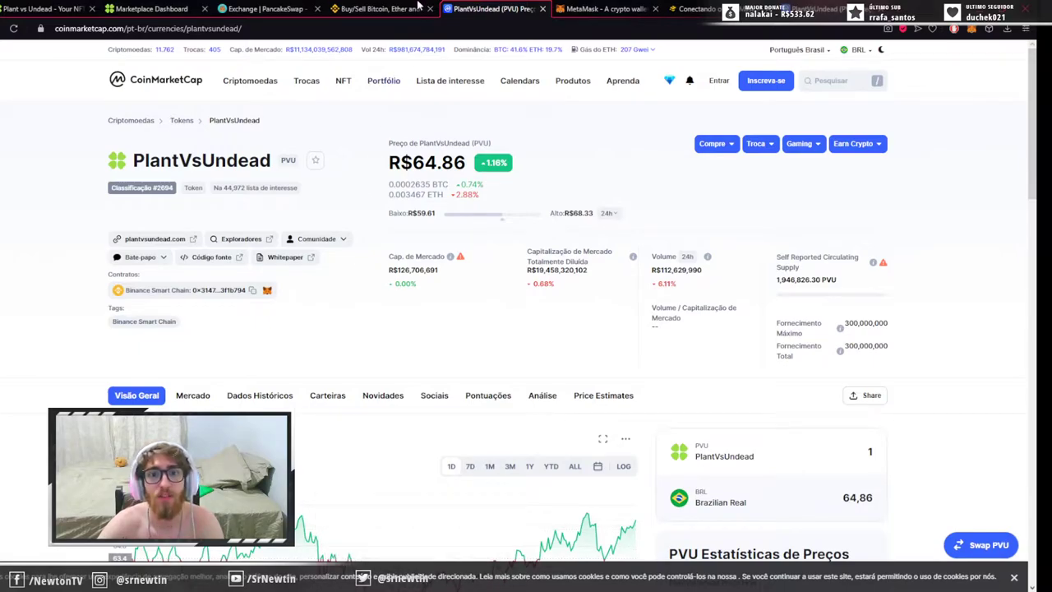
Step: Switch back to Binance and set up a conversion from BRL to USDT on the Convert page
left_click(379, 6)
mouse_move(256, 73)
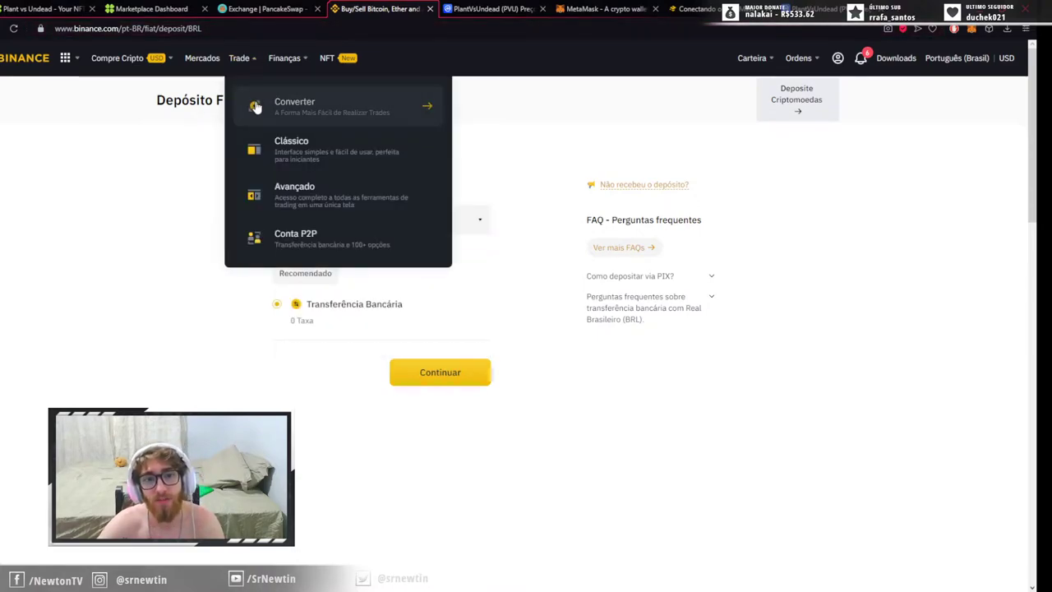
left_click(256, 107)
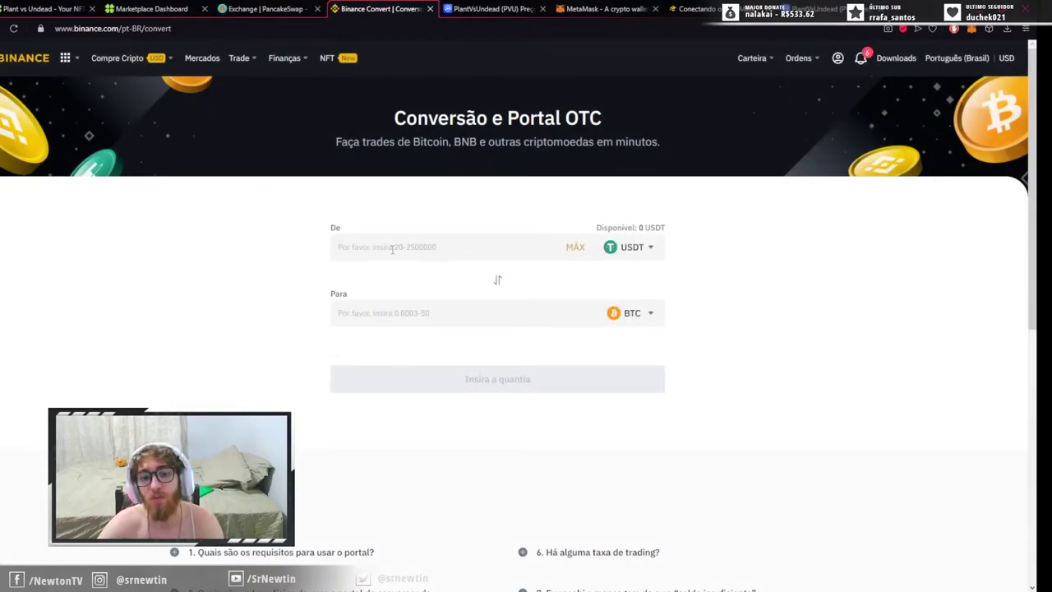
left_click(649, 251)
type("br")
left_click(625, 305)
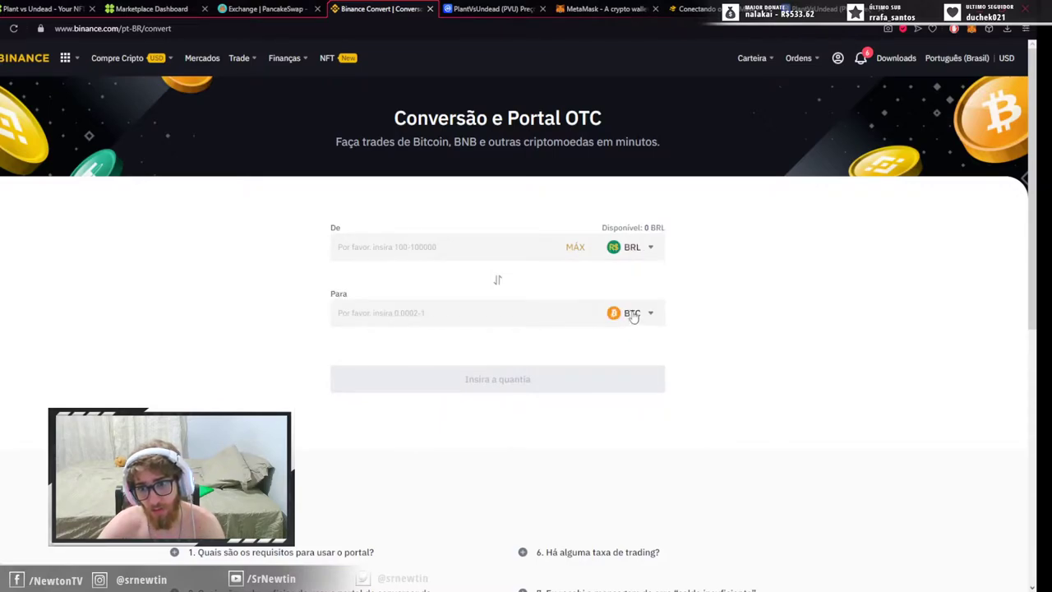
left_click(633, 316)
type("usd")
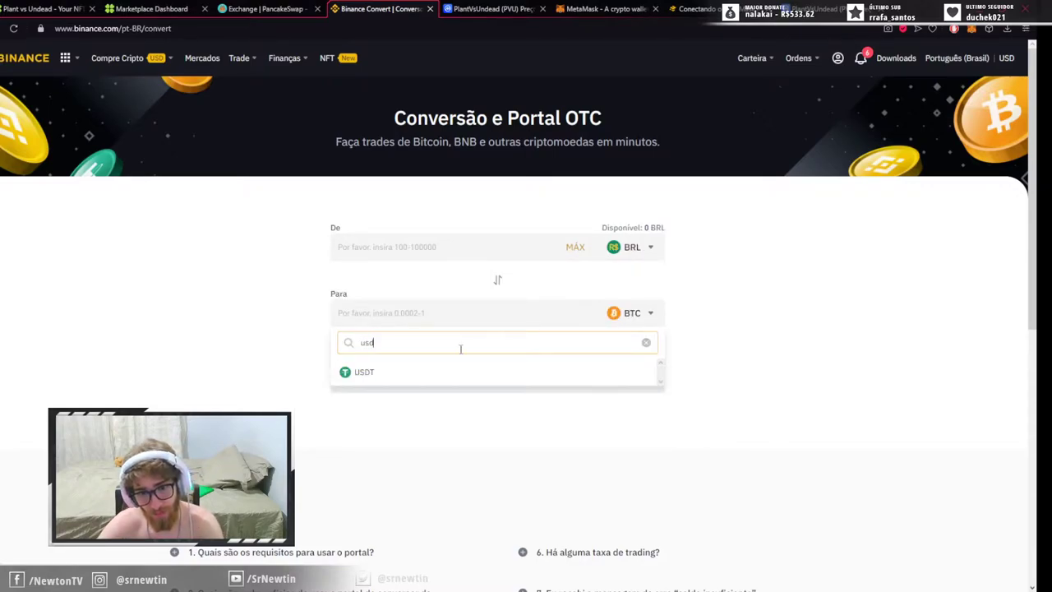
left_click(448, 372)
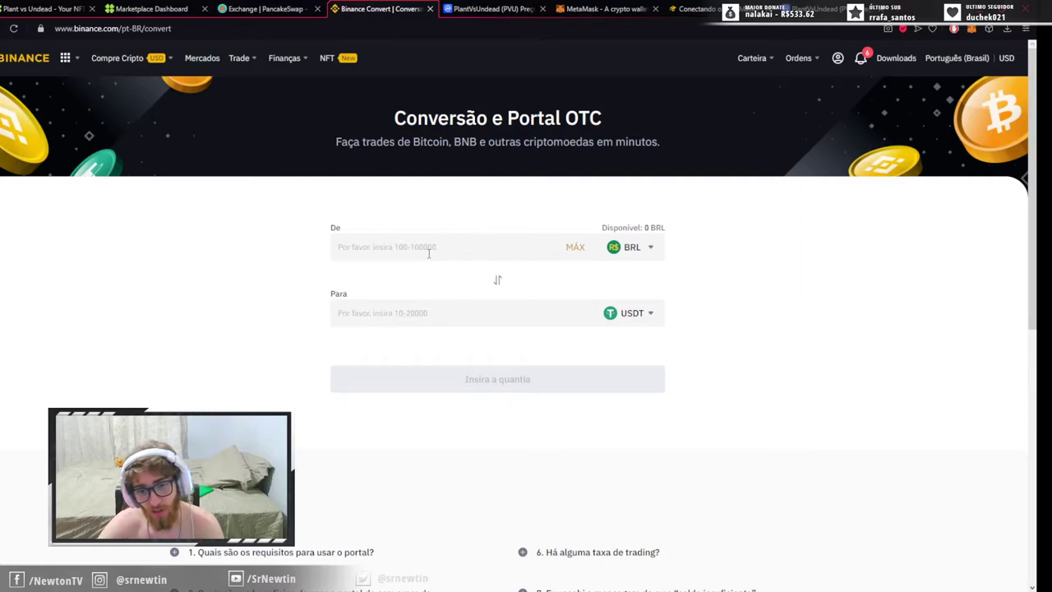
left_click(394, 250)
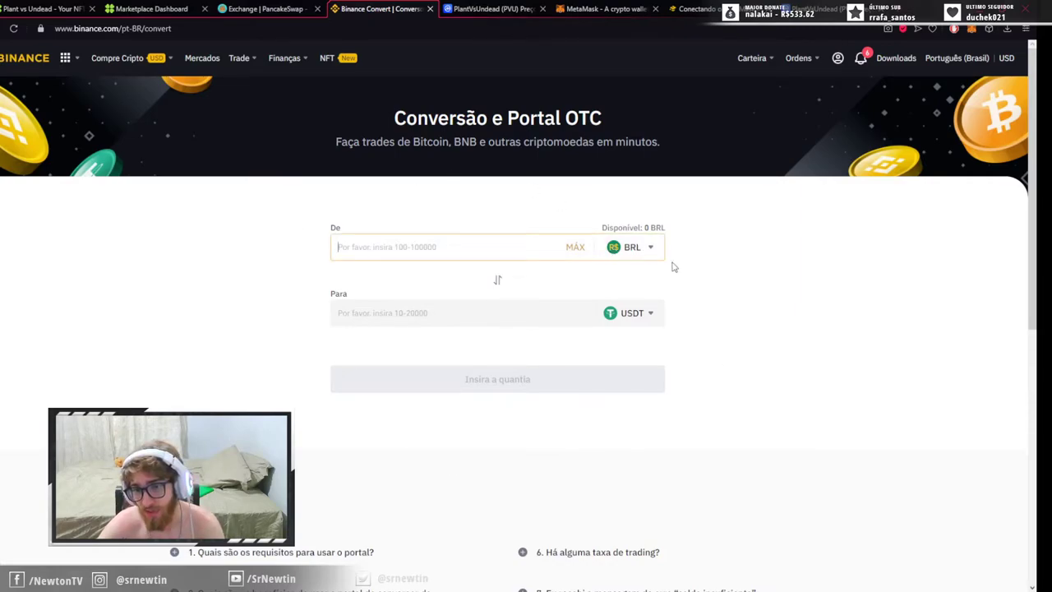
Step: Change the conversion pair so that USDT is converted to BNB
left_click(647, 253)
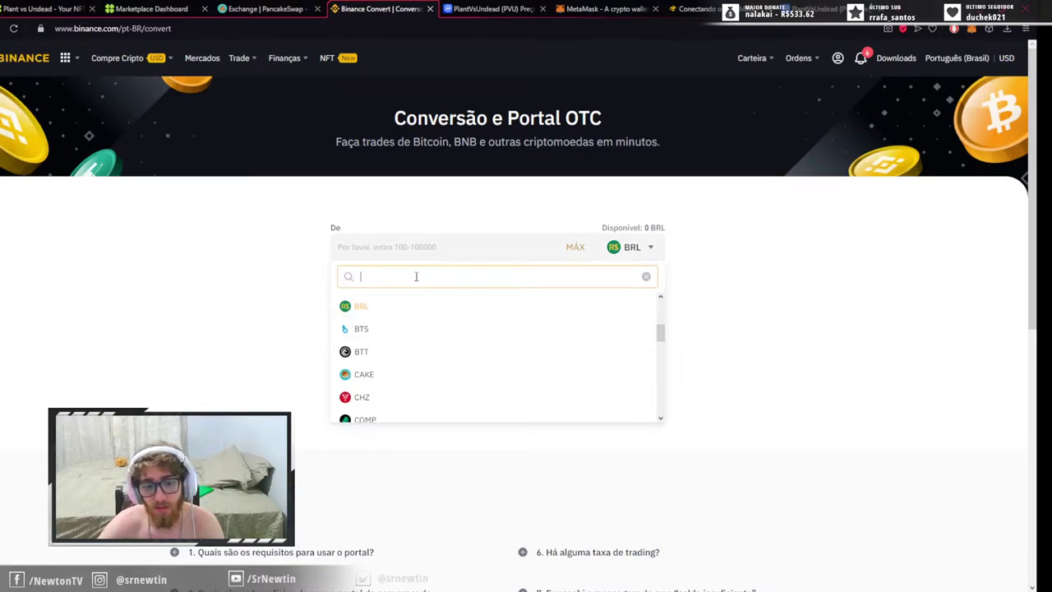
type("usd")
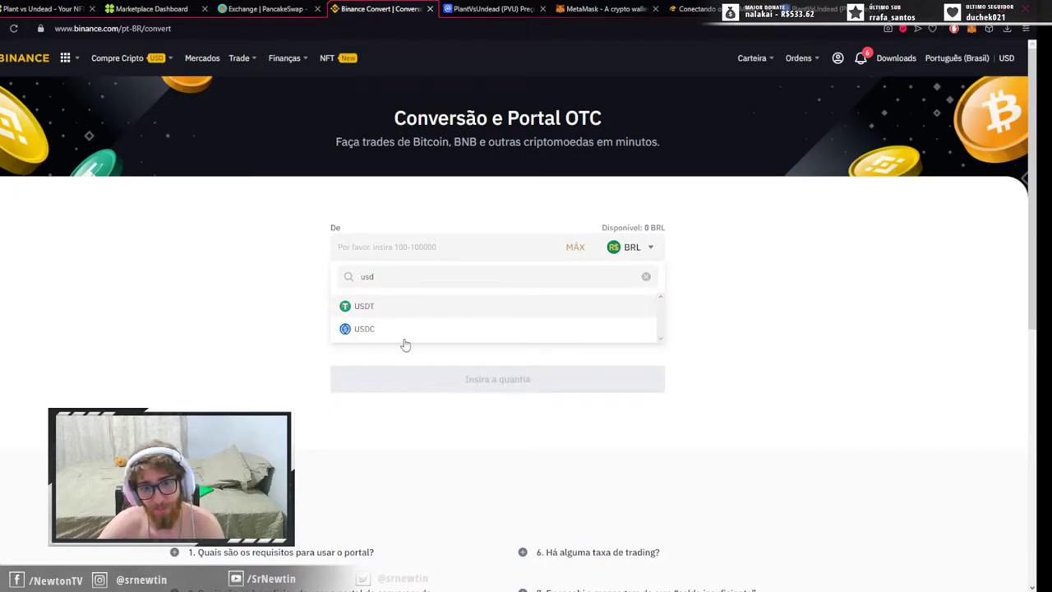
key("Return")
left_click(422, 313)
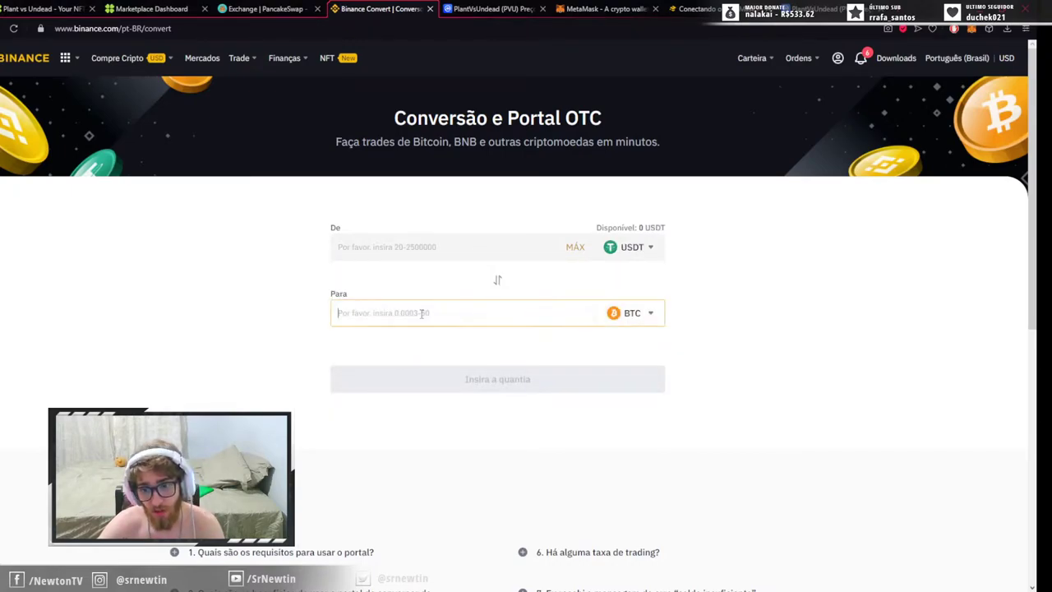
left_click(615, 317)
type("bnb")
left_click(406, 374)
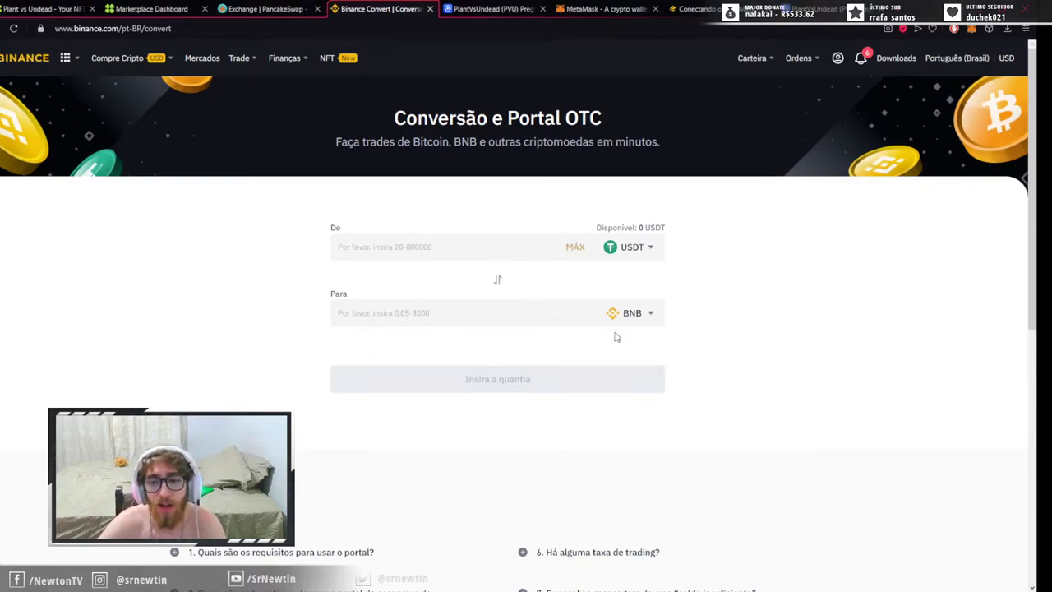
left_click(395, 246)
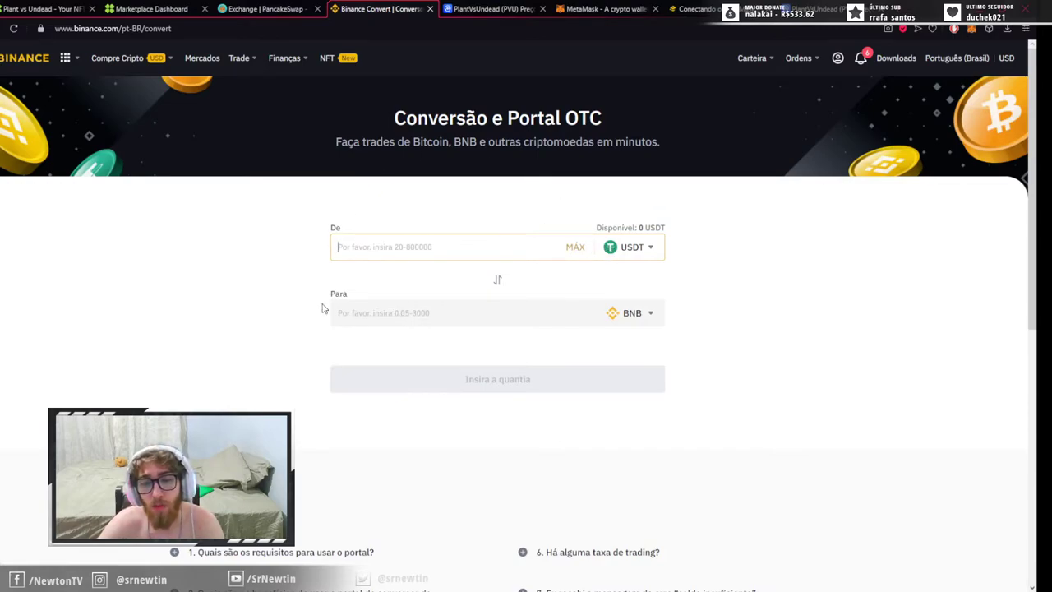
left_click(374, 226)
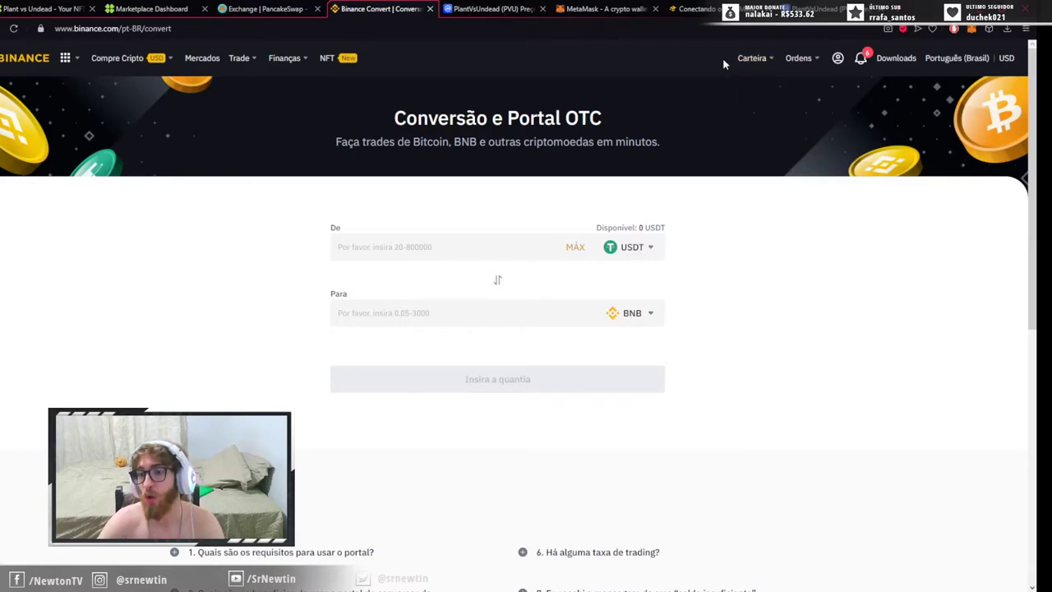
Step: Start a crypto withdrawal from the wallet overview and choose BNB as the coin to withdraw
mouse_move(750, 59)
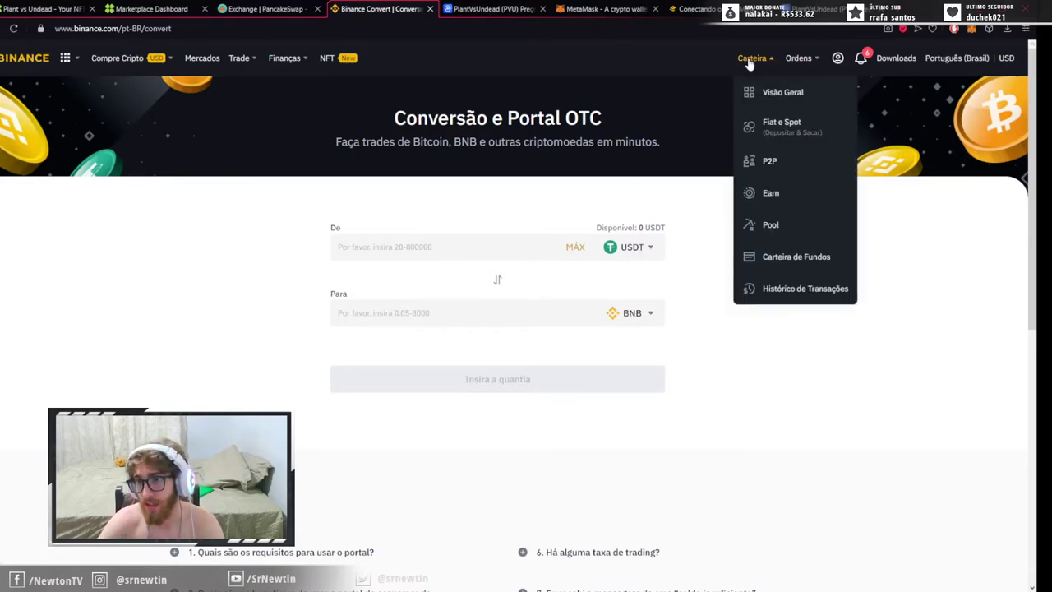
left_click(791, 93)
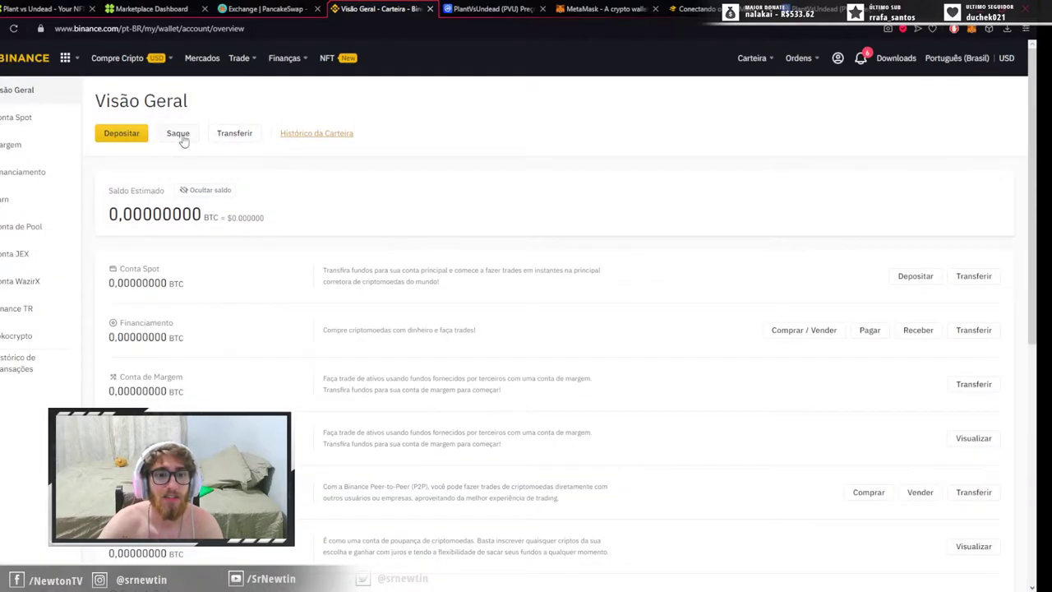
left_click(179, 134)
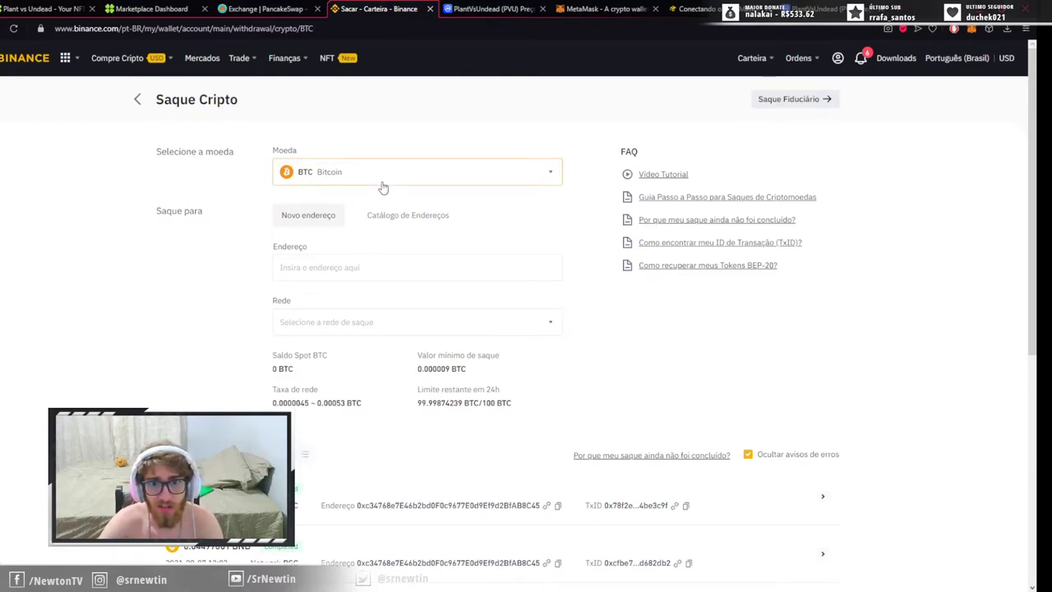
left_click_drag(383, 181, 389, 148)
left_click(387, 145)
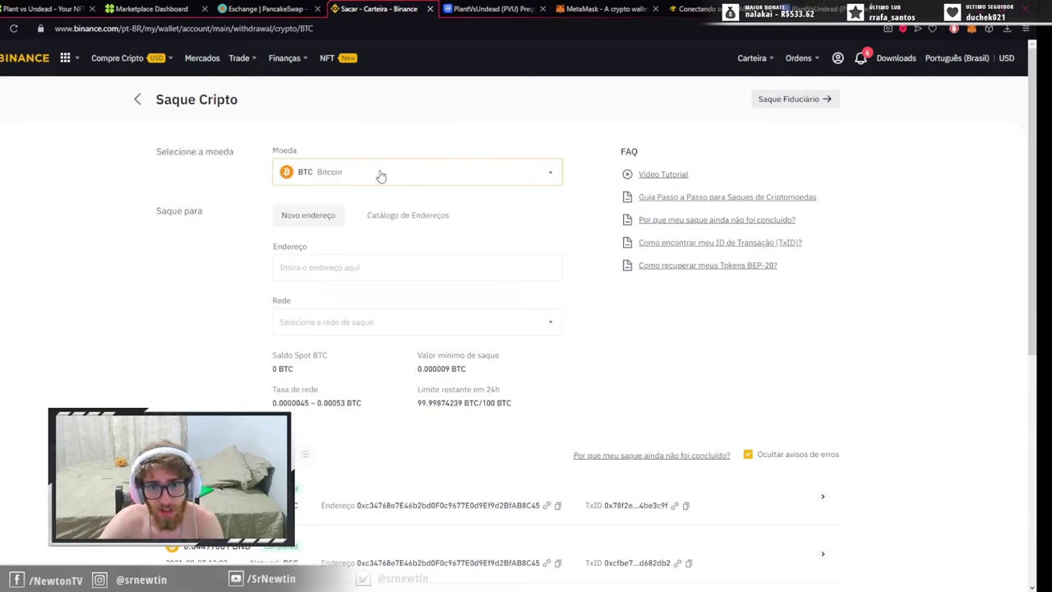
left_click(380, 175)
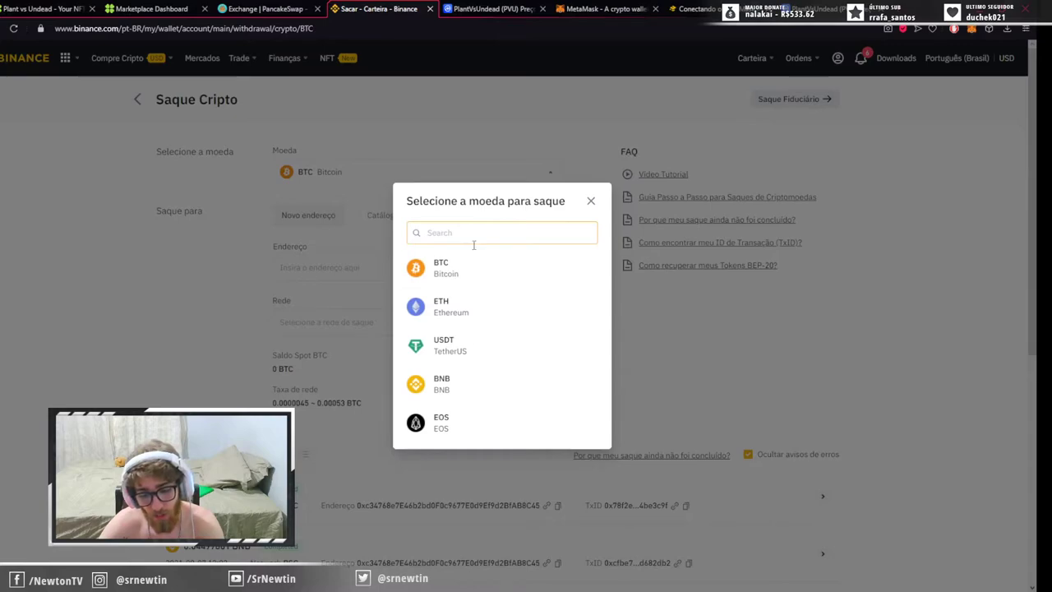
left_click(453, 388)
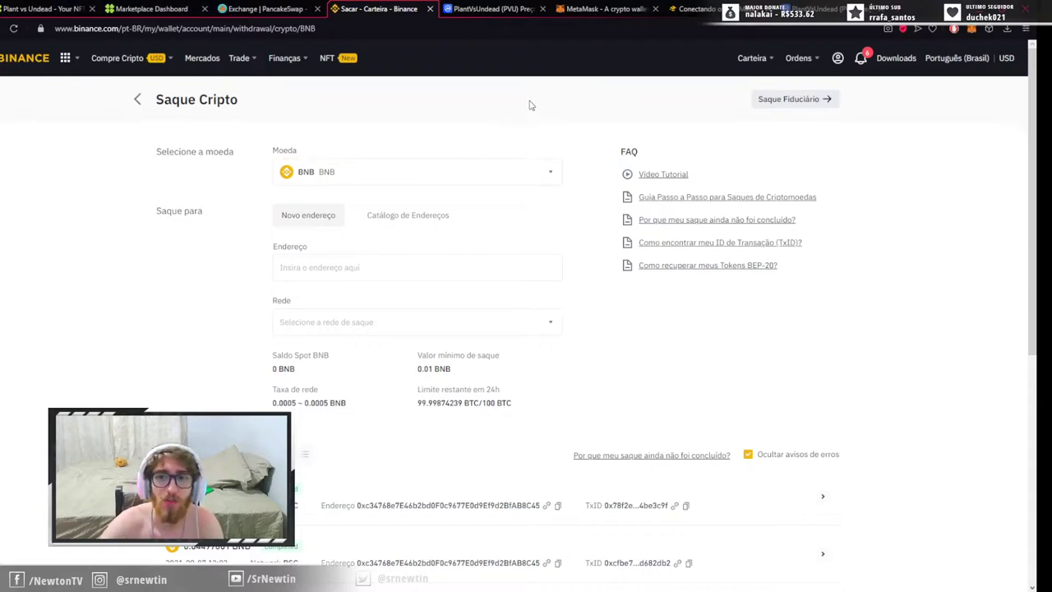
Step: Switch to the MetaMask website and examine its address and the wallet introduction on the home page
left_click(581, 10)
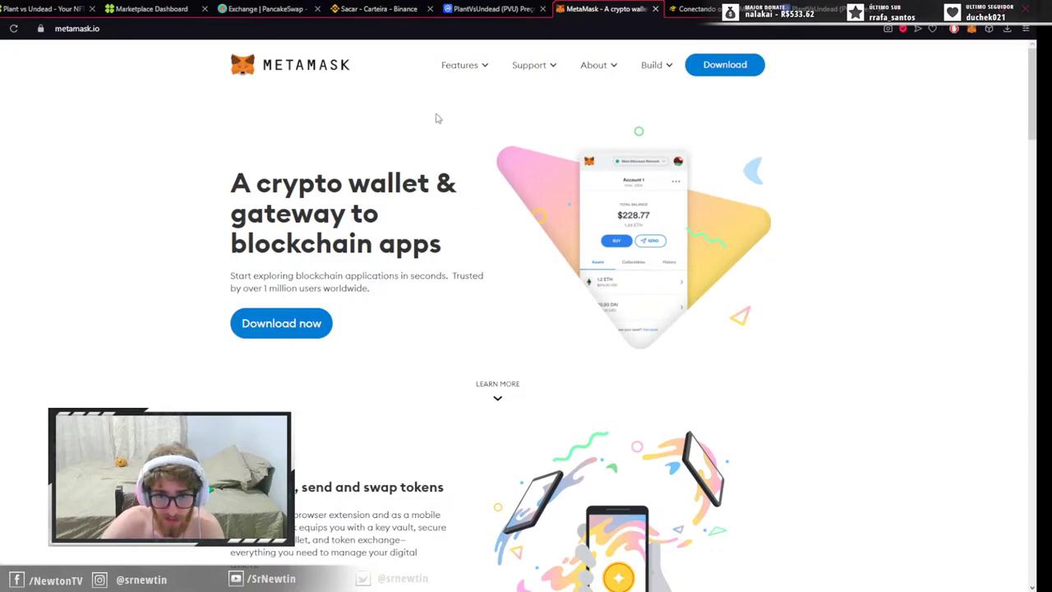
left_click_drag(171, 27, 46, 27)
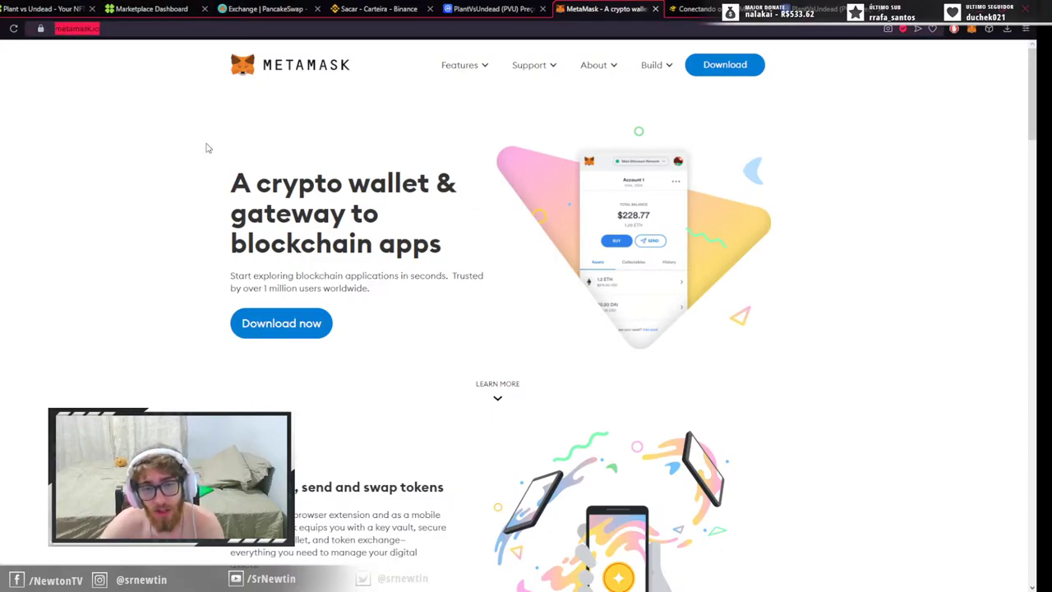
left_click(219, 216)
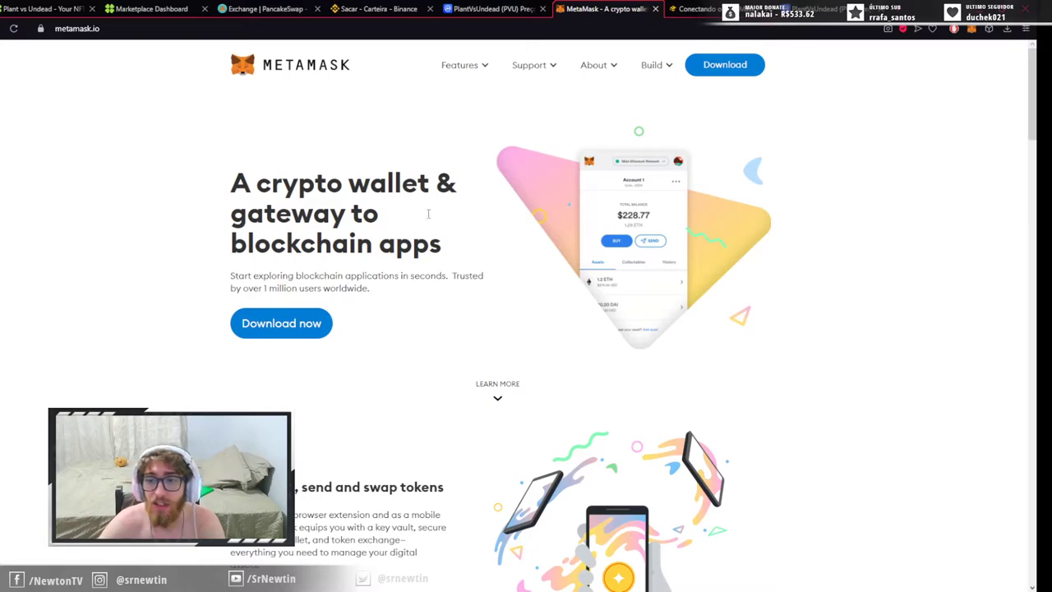
left_click_drag(337, 124, 438, 243)
left_click(481, 265)
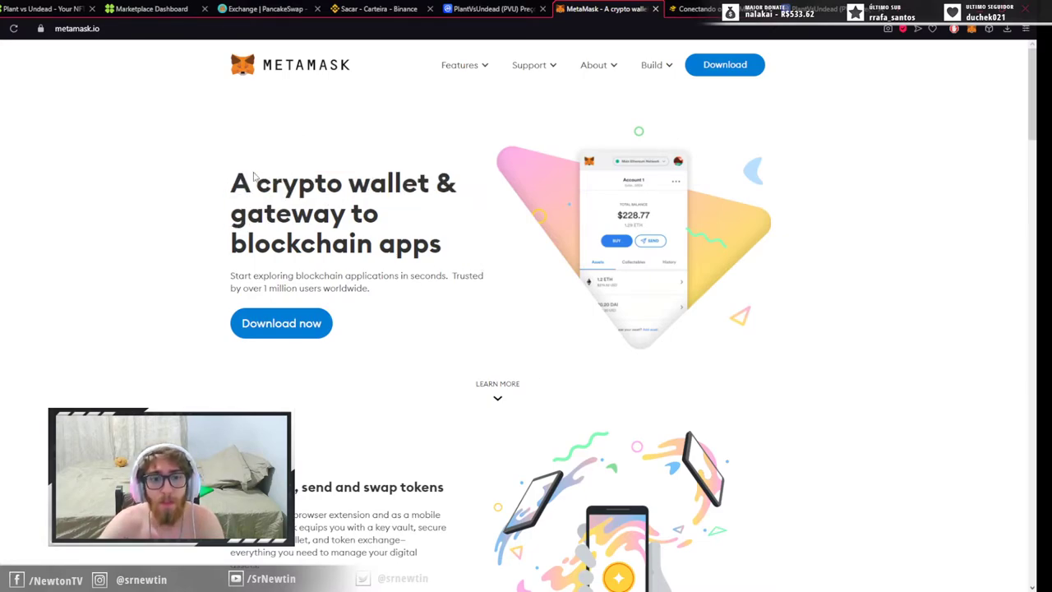
left_click_drag(231, 164, 509, 288)
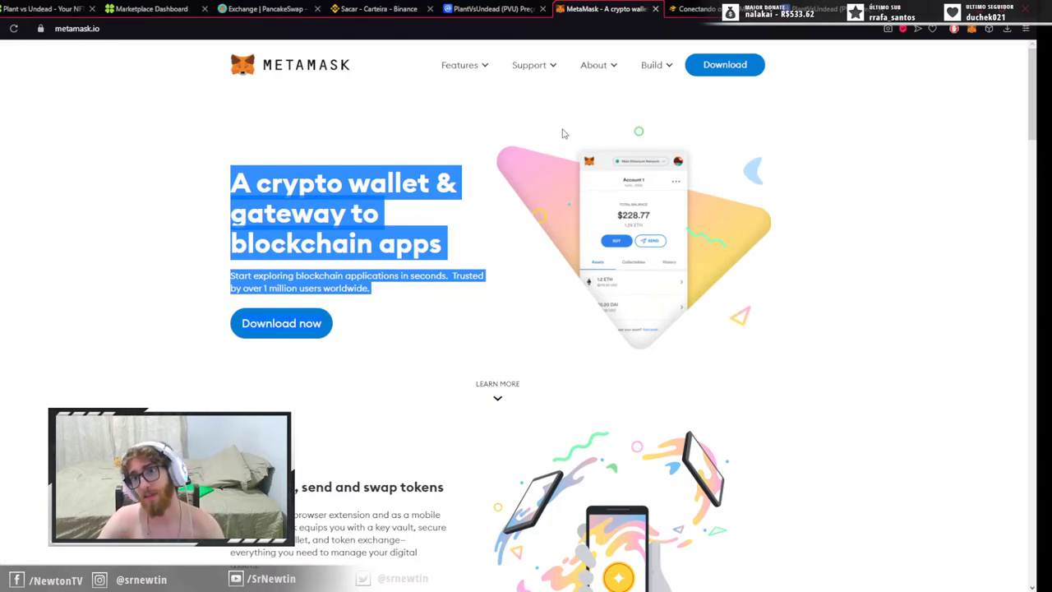
mouse_move(666, 90)
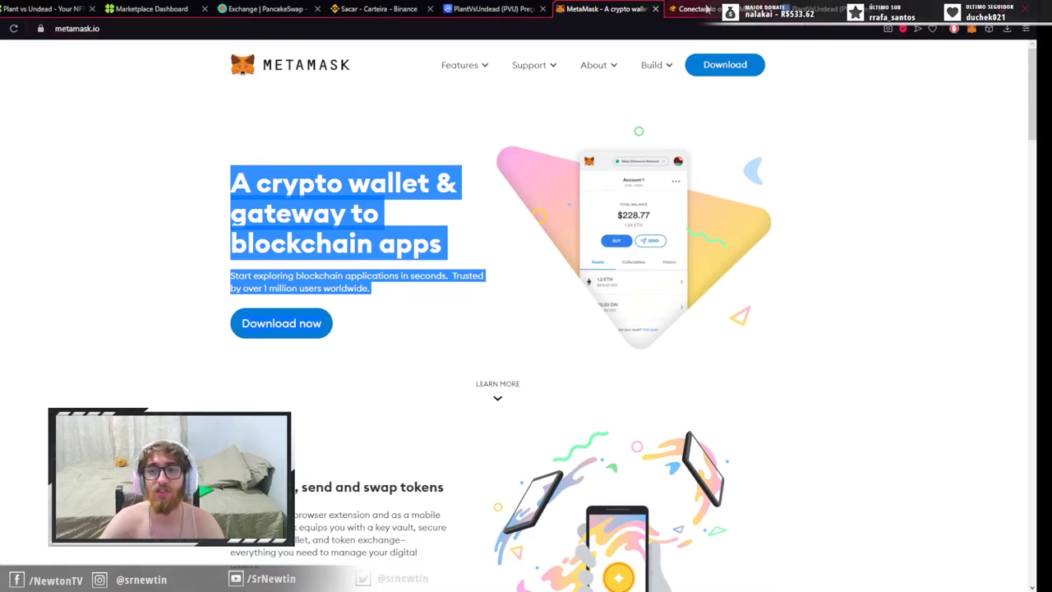
Step: Reopen the Binance Academy article on connecting MetaMask to Binance Smart Chain from the Google results for "smart chain"
left_click(707, 9)
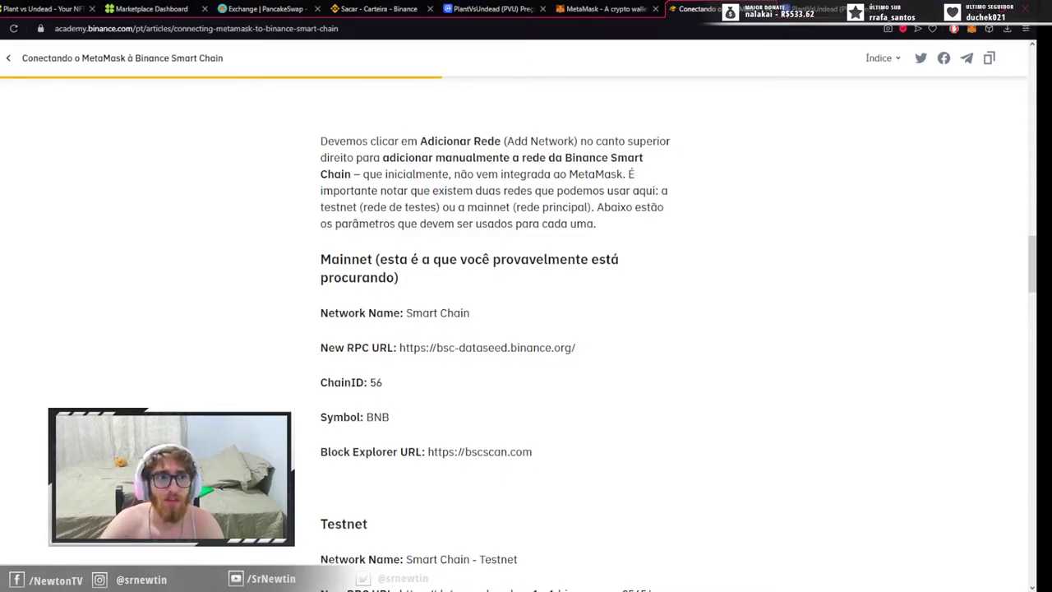
key("alt+Left")
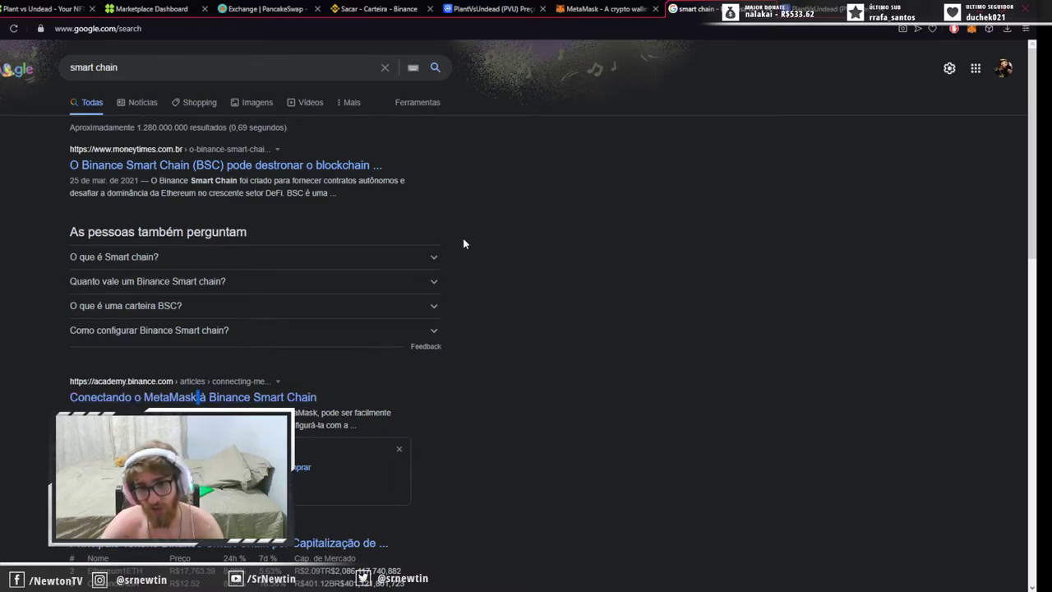
left_click(289, 400)
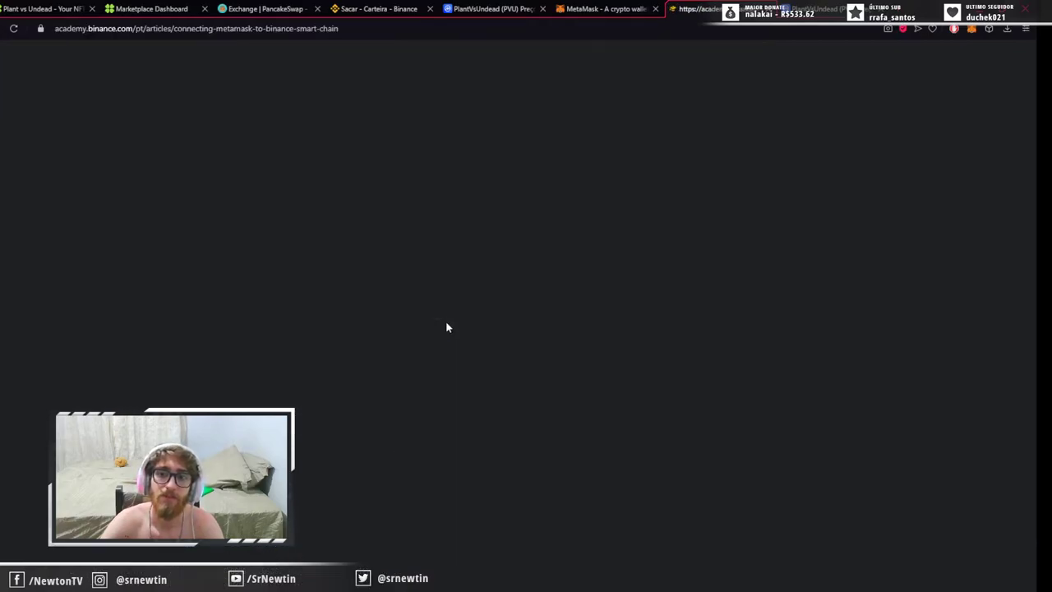
Step: Examine the mainnet parameters for adding Binance Smart Chain to MetaMask in the Binance Academy article
scroll(583, 300, "down", 20)
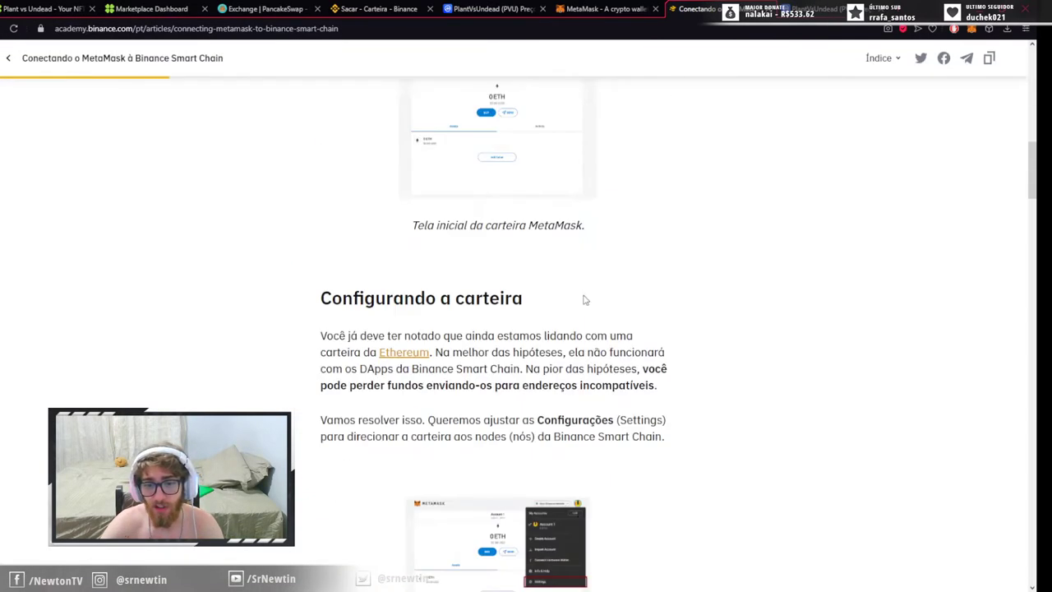
scroll(583, 301, "down", 9)
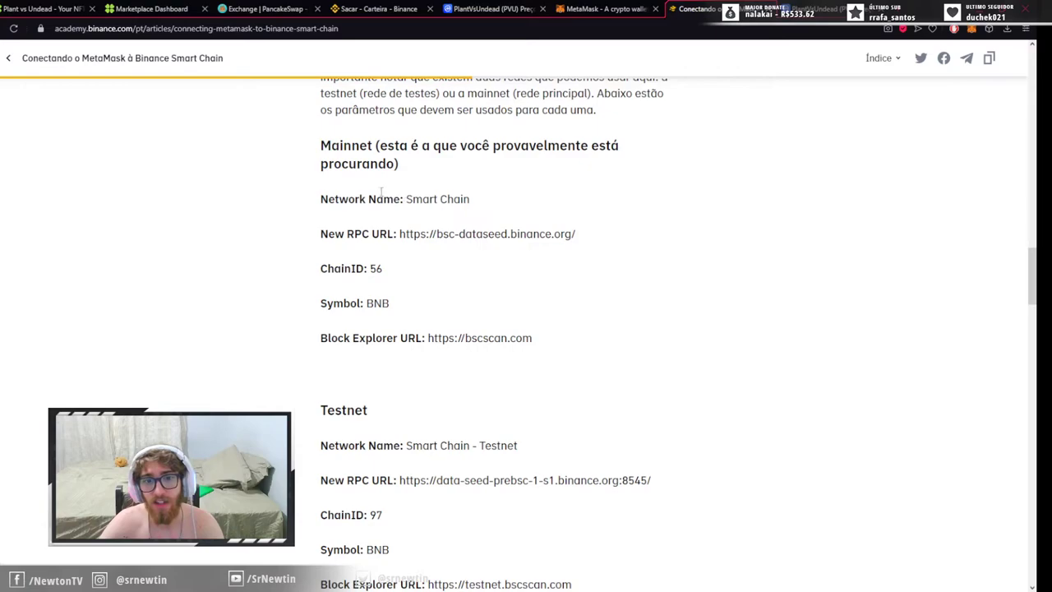
scroll(521, 253, "up", 1)
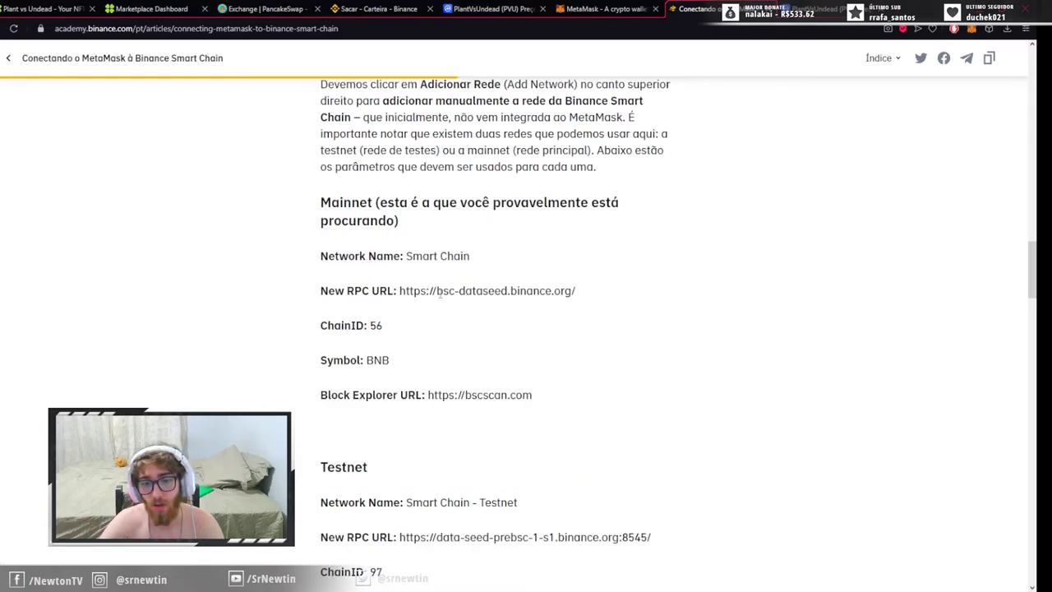
scroll(461, 295, "up", 1)
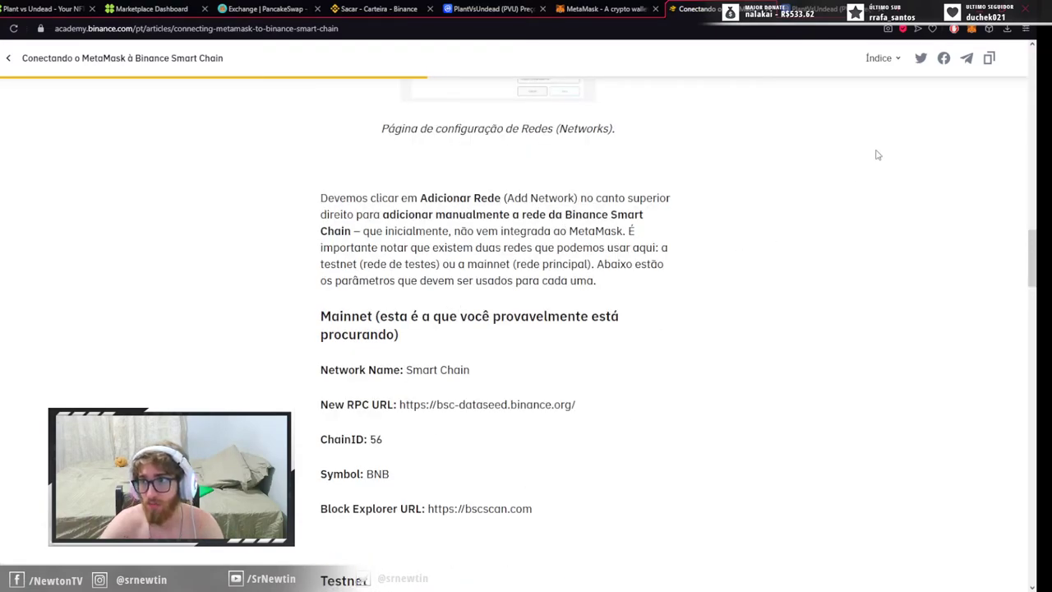
scroll(424, 508, "down", 3)
scroll(527, 376, "up", 2)
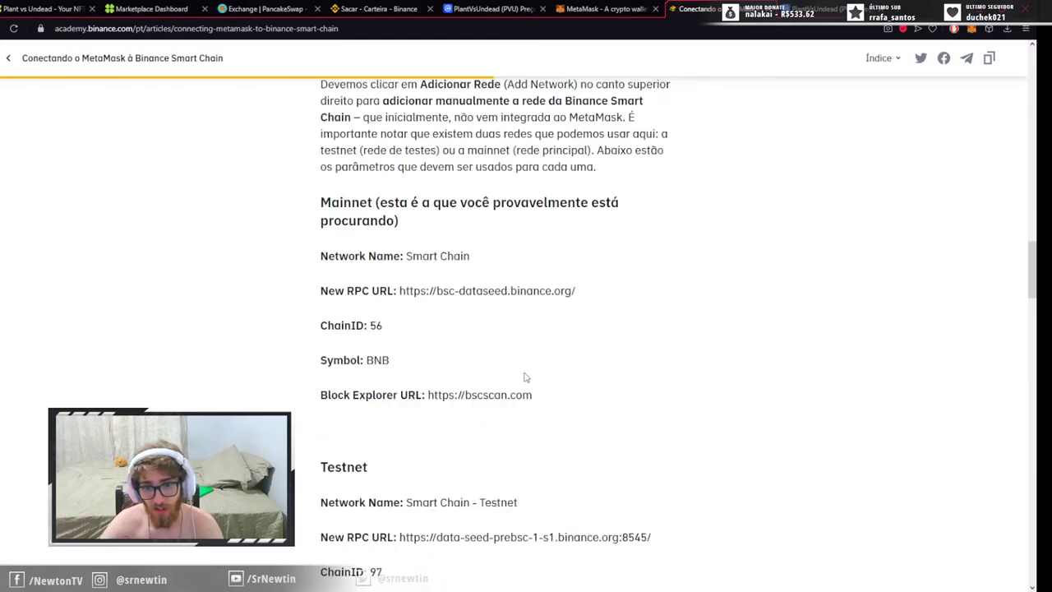
scroll(536, 436, "up", 1)
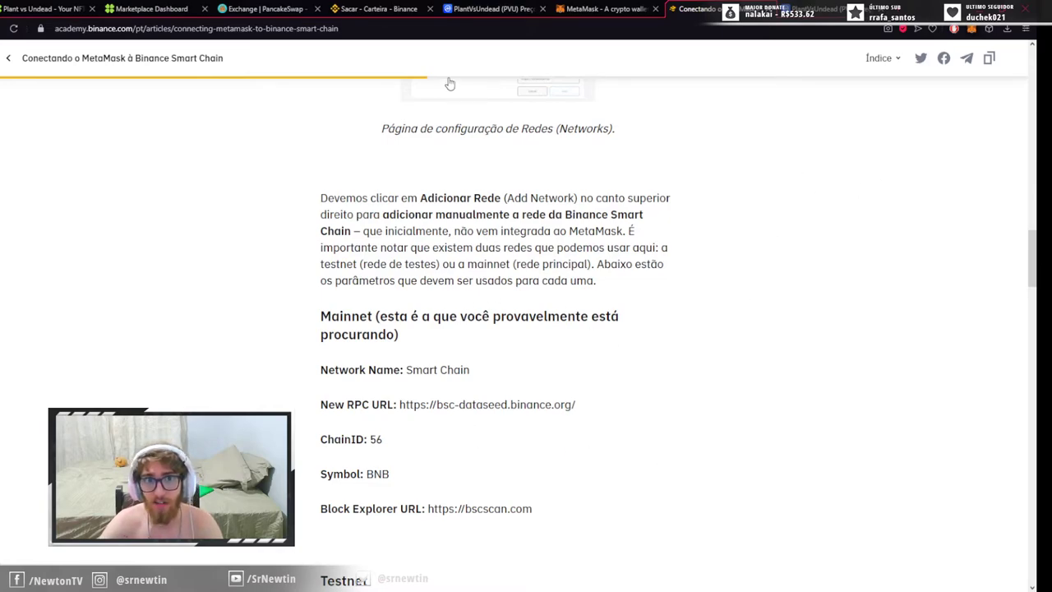
Step: Review the BNB withdrawal form on Binance and check the PlantVsUndead (PVU) price on CoinMarketCap
left_click(368, 12)
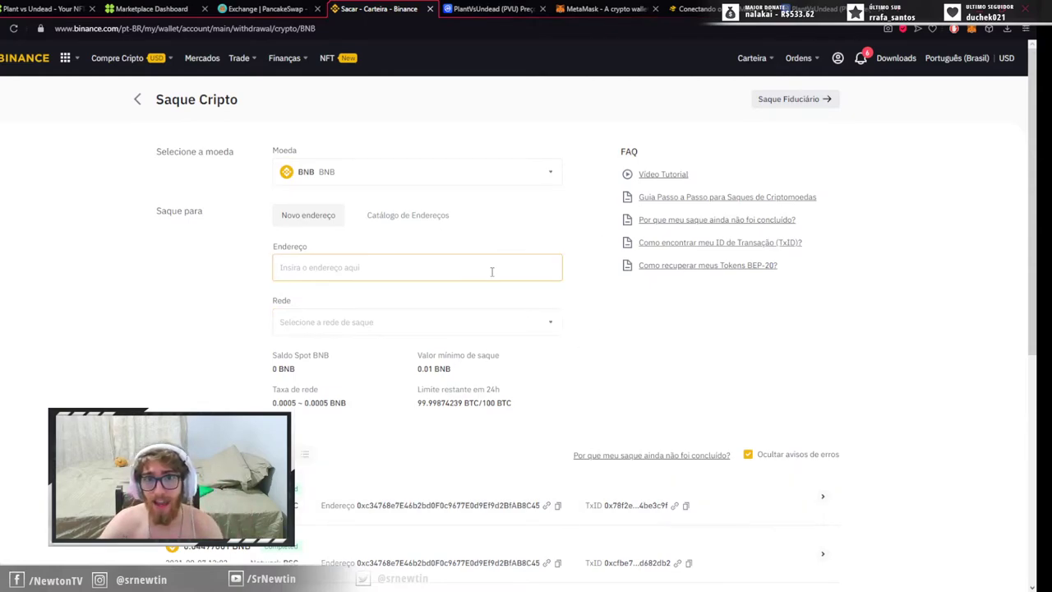
left_click(477, 8)
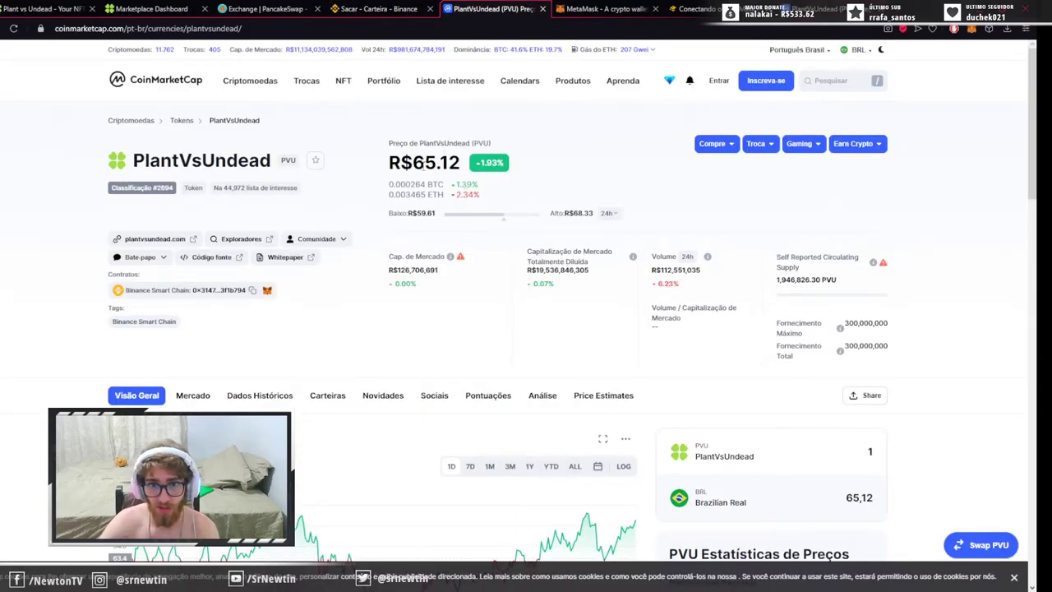
left_click_drag(408, 156, 469, 167)
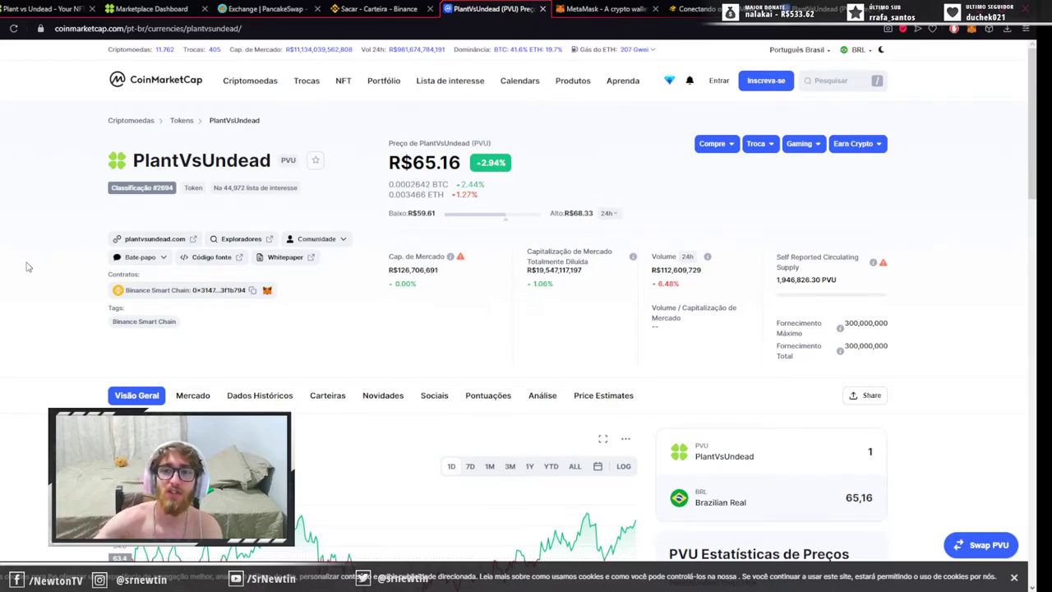
left_click(390, 11)
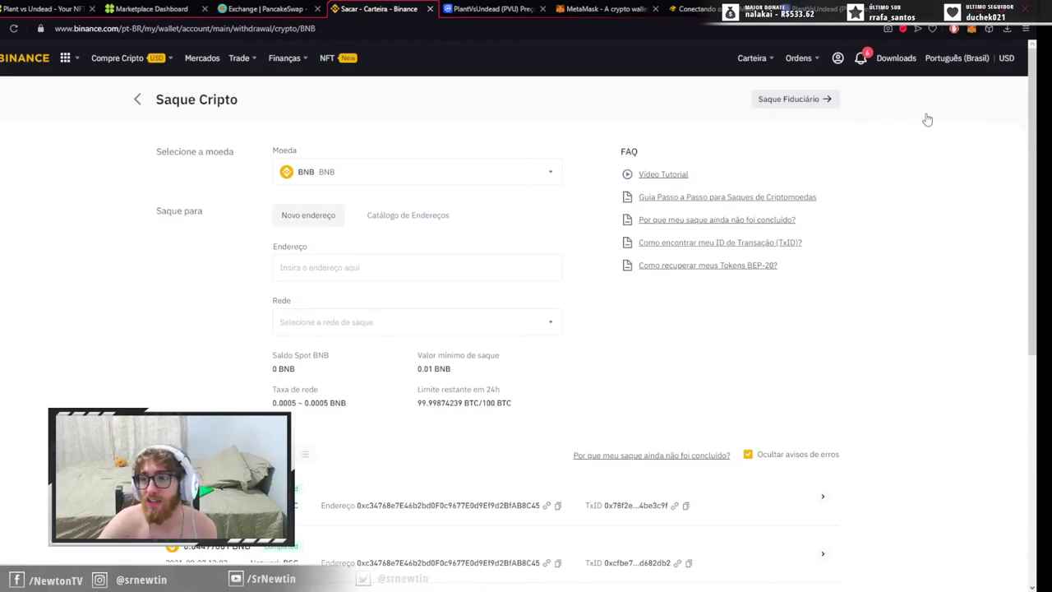
left_click(281, 266)
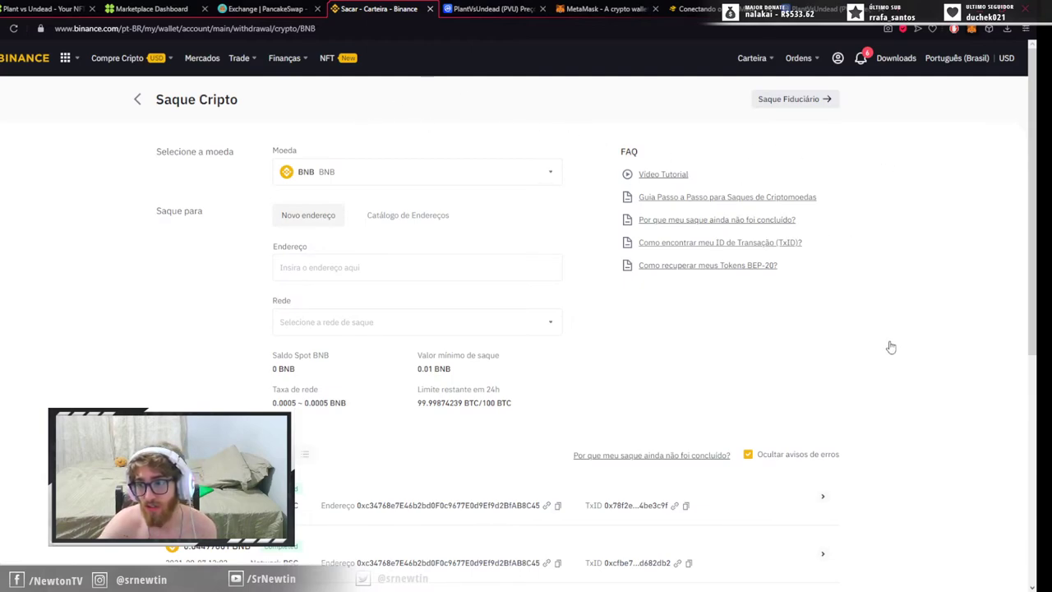
left_click(492, 8)
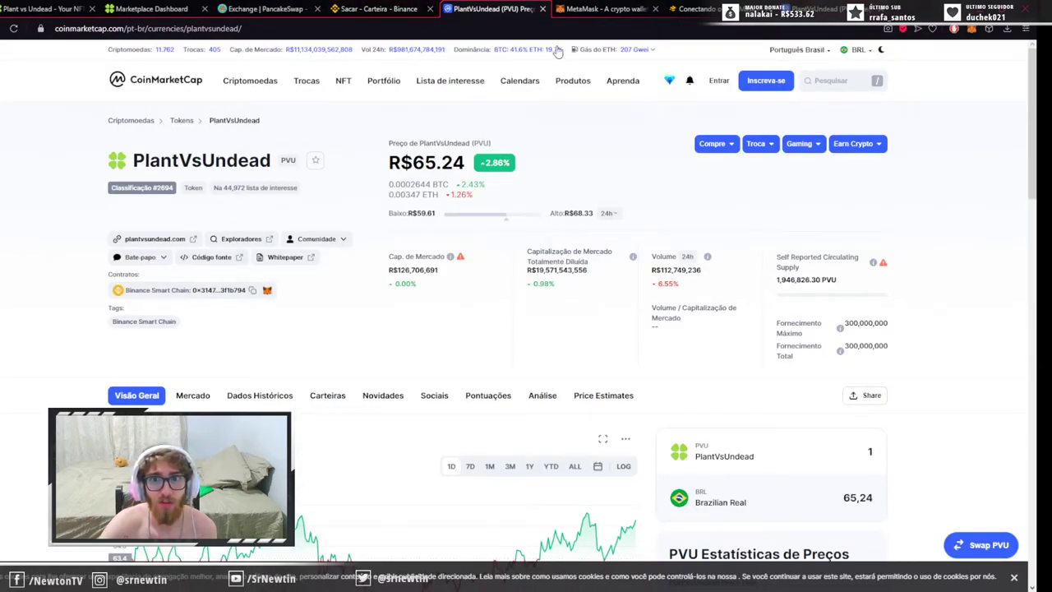
mouse_move(119, 257)
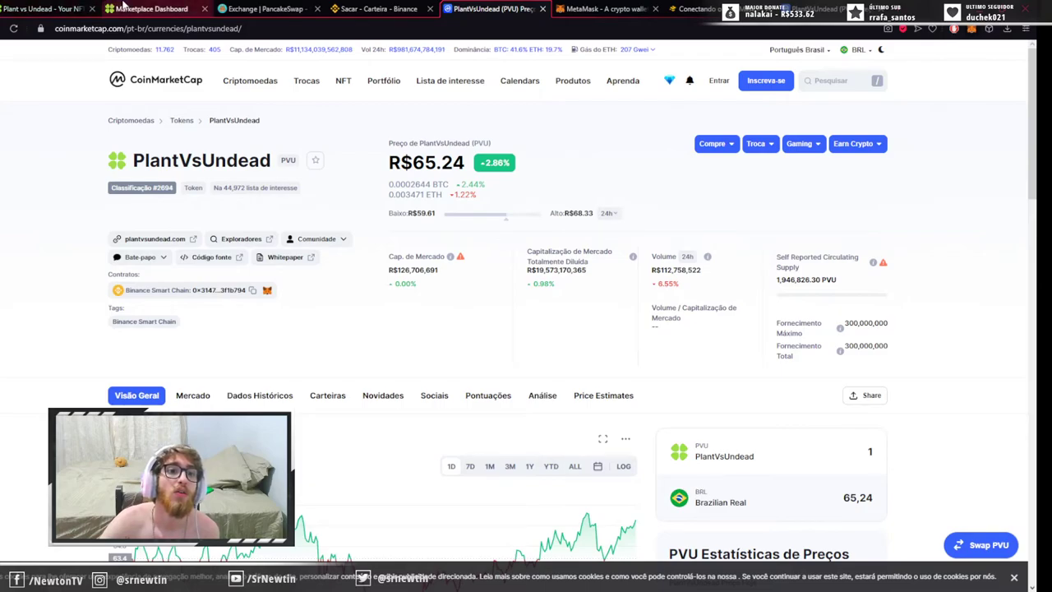
Step: Open PancakeSwap through the Get PVU link in the plantvsundead.com banner and close the duplicate PancakeSwap page
left_click(46, 8)
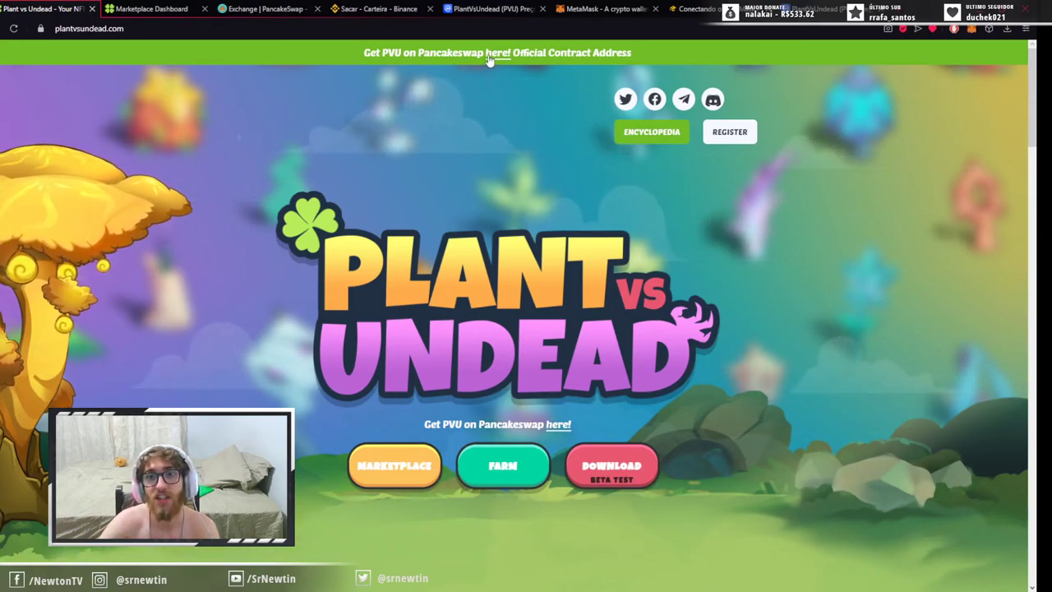
left_click(134, 33)
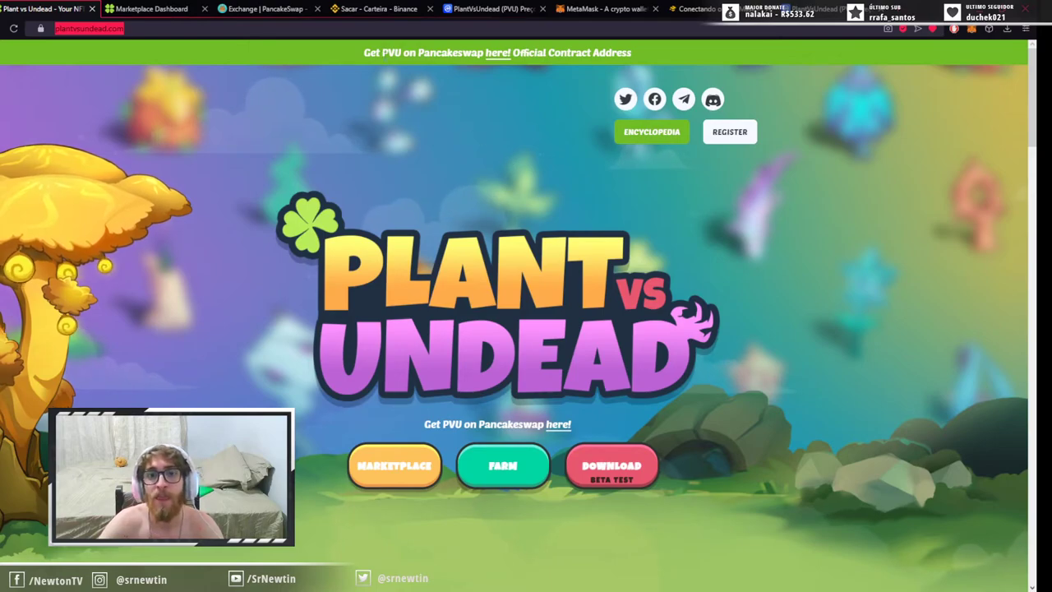
left_click_drag(338, 51, 573, 53)
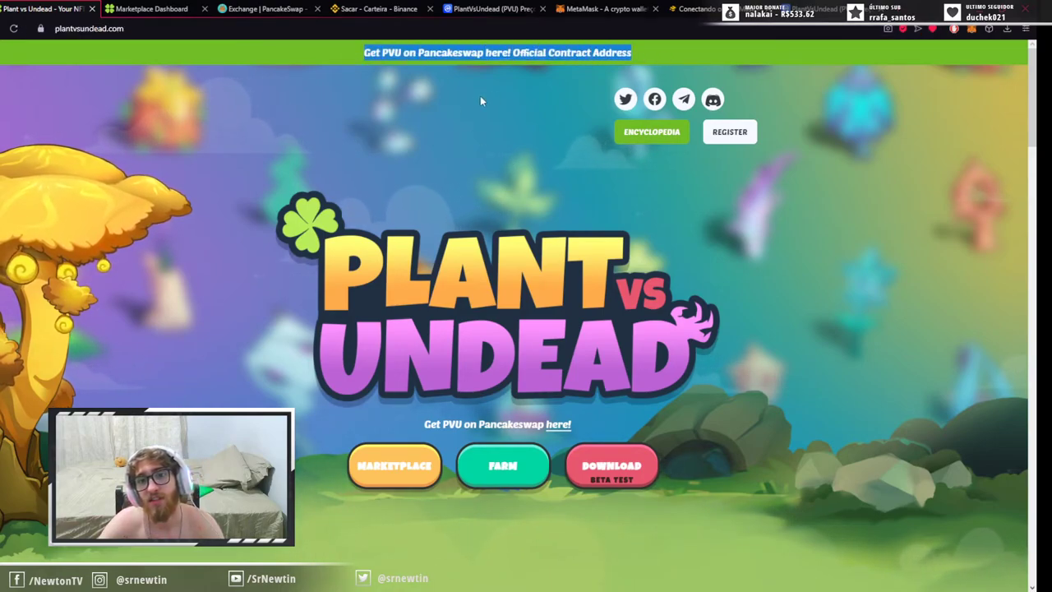
left_click(456, 82)
left_click_drag(394, 53, 493, 47)
left_click(498, 53)
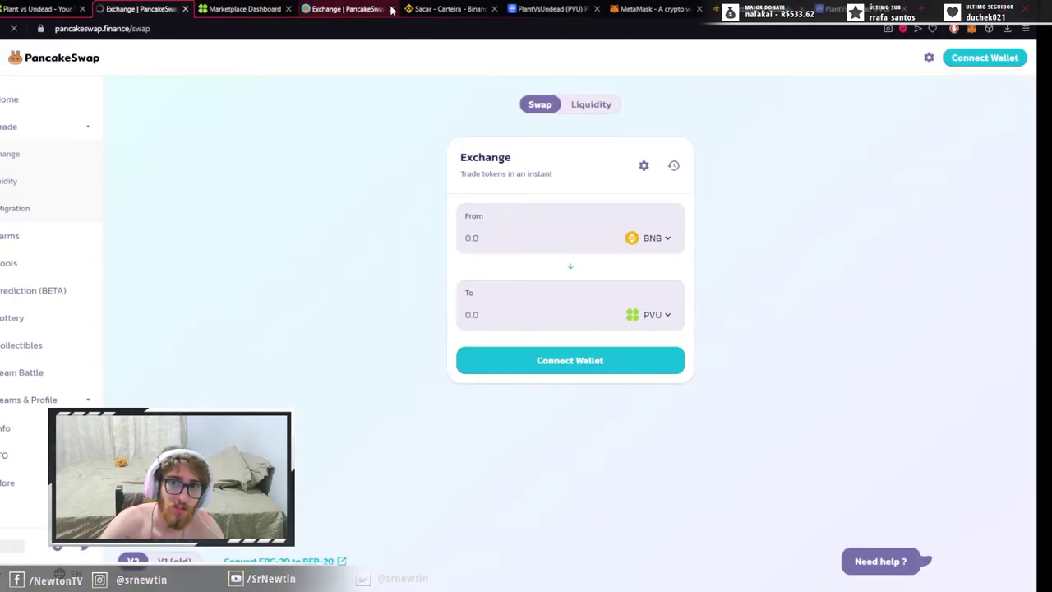
left_click(391, 8)
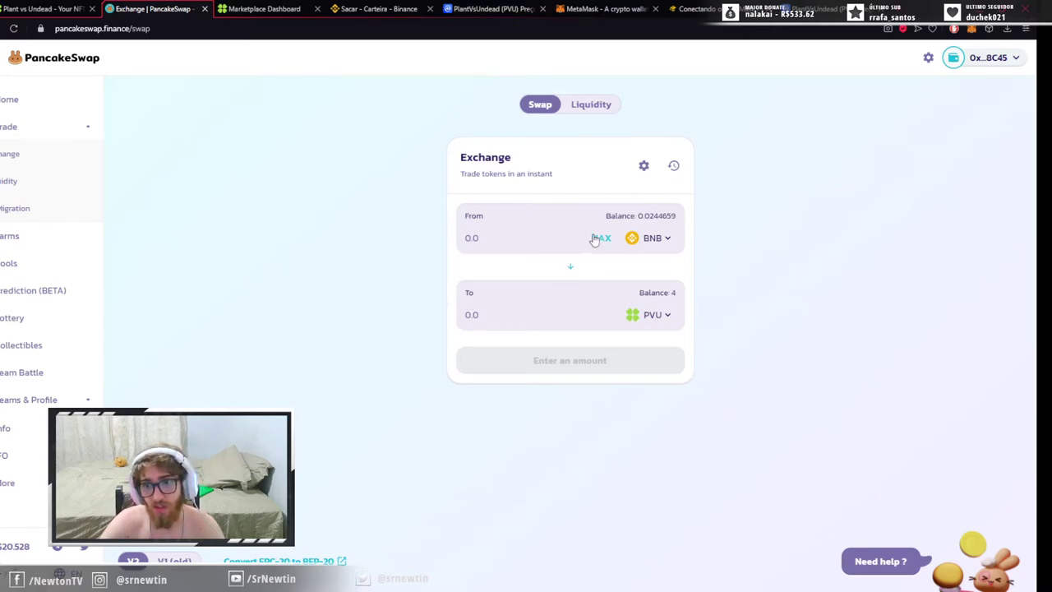
Step: Fill in the maximum BNB for the swap, clear it, and set the amount to receive to 5 PVU
left_click(594, 239)
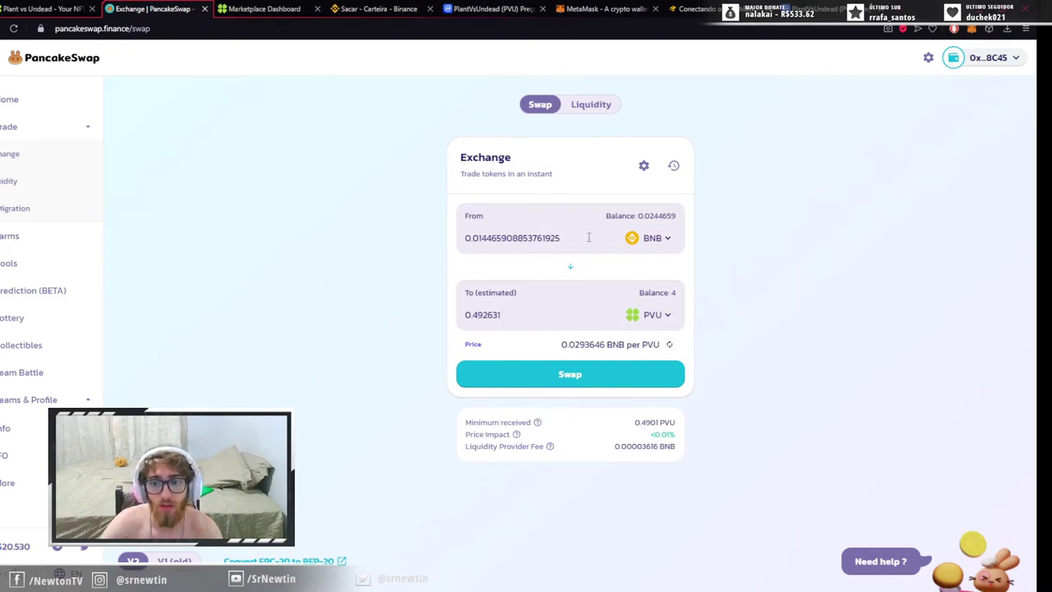
left_click_drag(589, 237, 392, 240)
key("BackSpace")
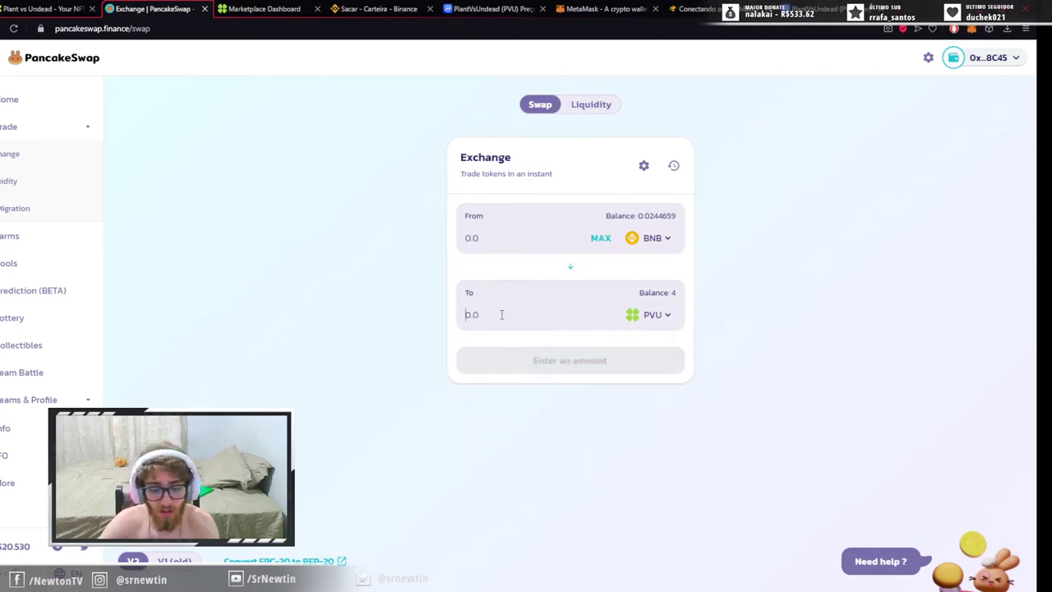
type("5")
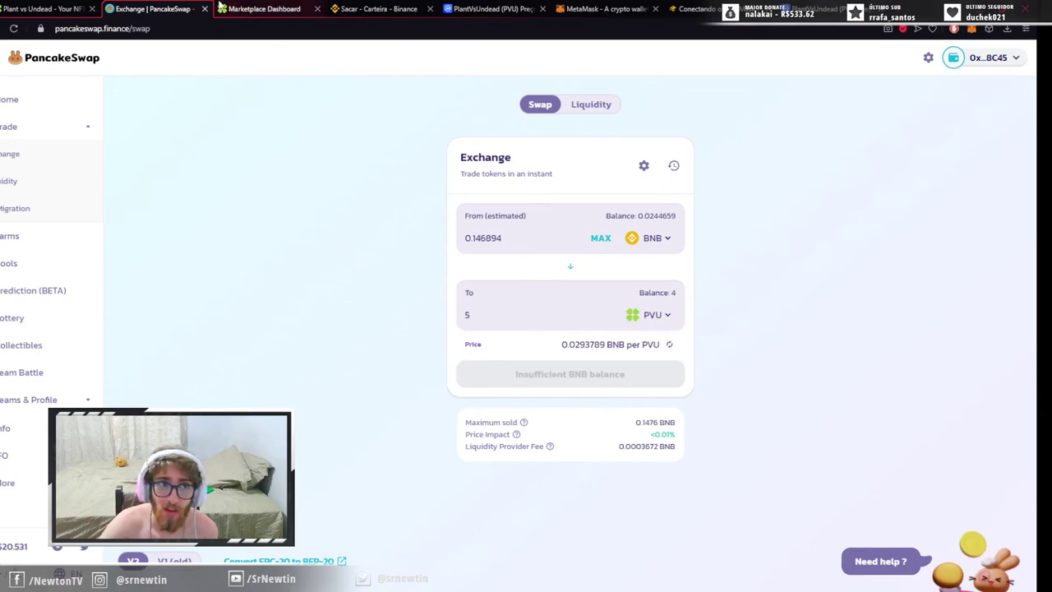
Step: Switch to the Plant vs Undead farm, preview exchanging 5 PVU to LE and close the exchange dialog without confirming
left_click(259, 8)
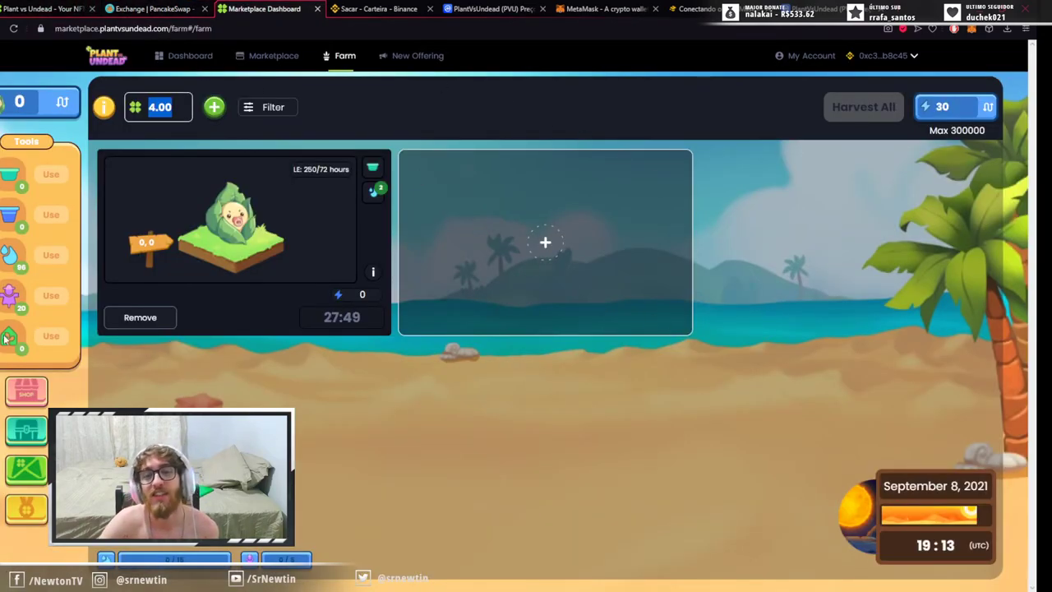
left_click(751, 214)
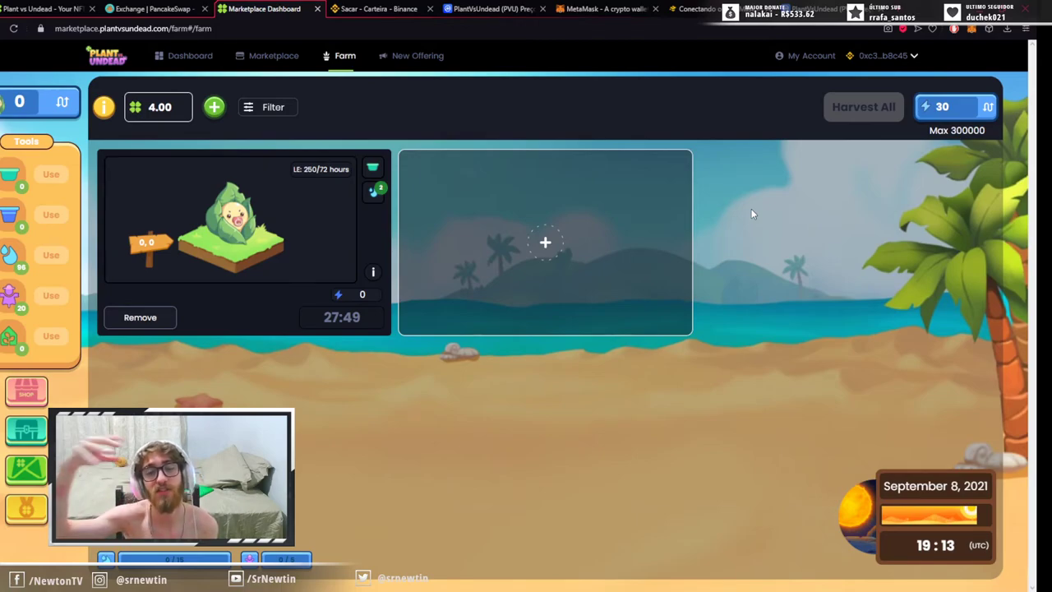
left_click(932, 107)
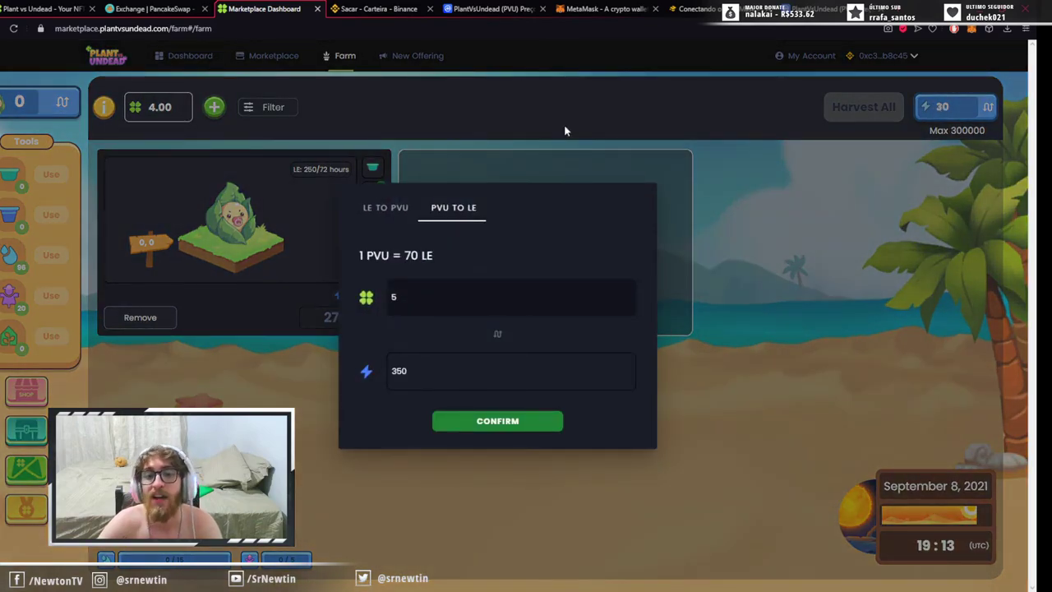
left_click_drag(415, 292, 390, 293)
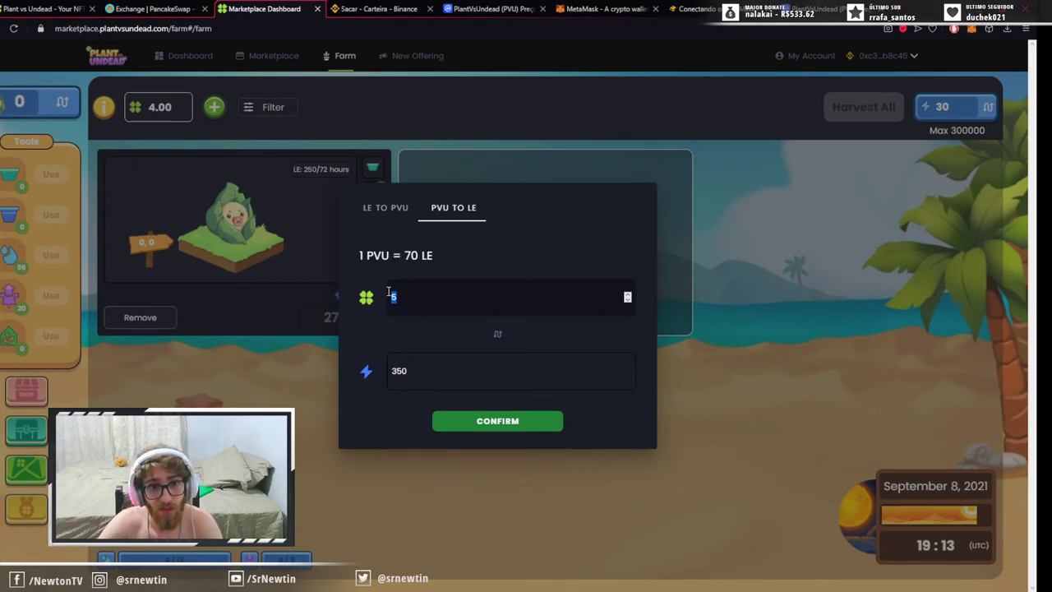
type("5")
left_click_drag(419, 372, 370, 376)
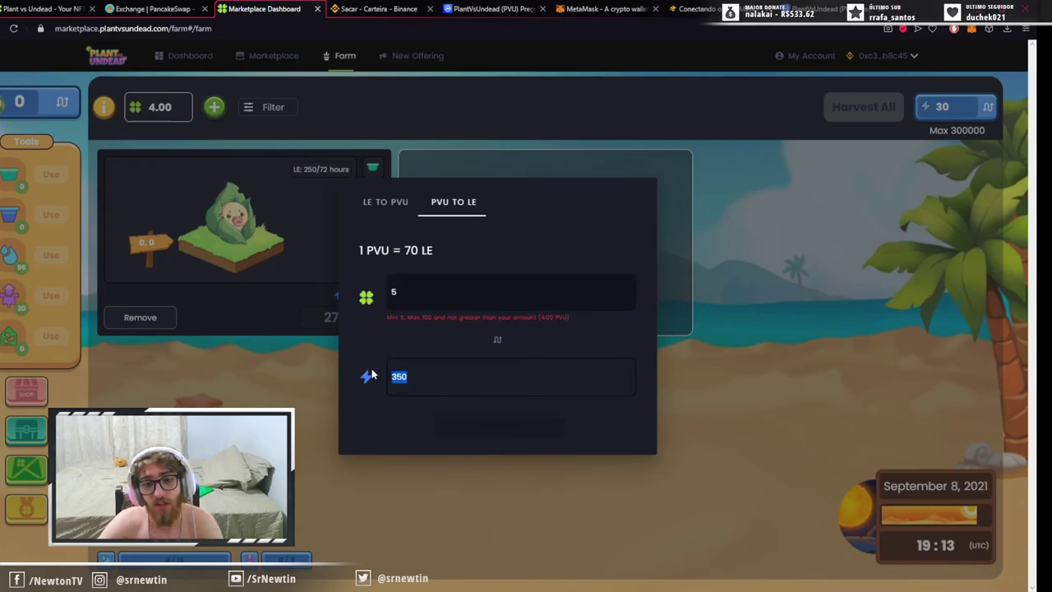
left_click(773, 260)
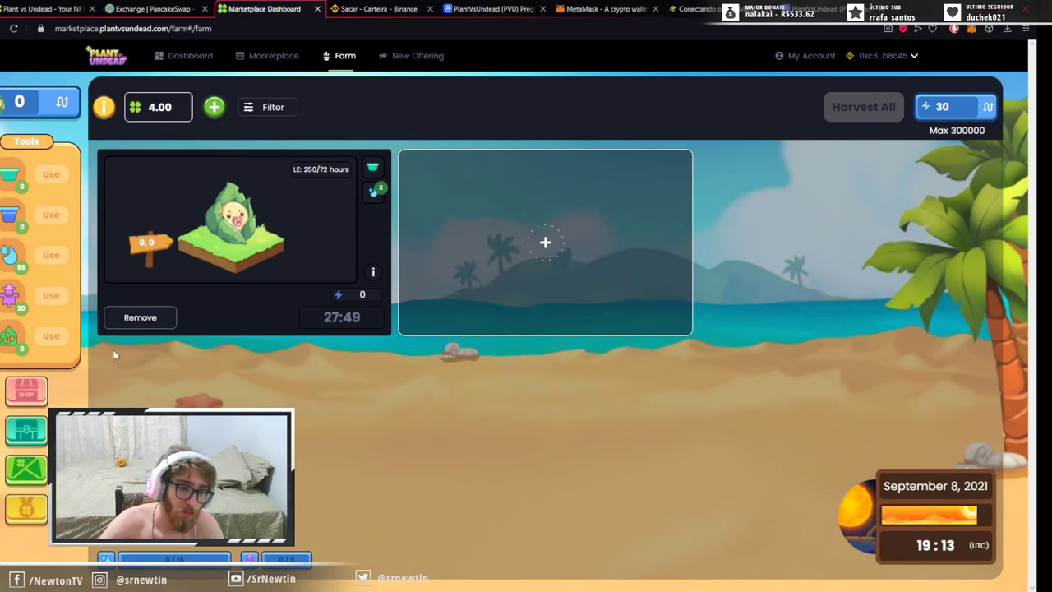
Step: Open the Tools Shop from the farm page
left_click(33, 392)
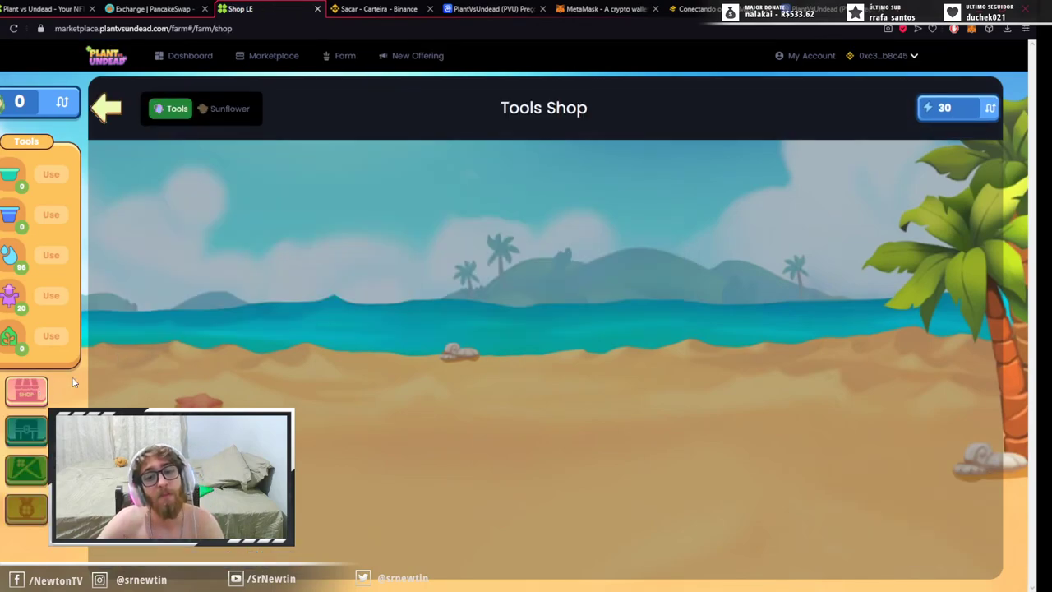